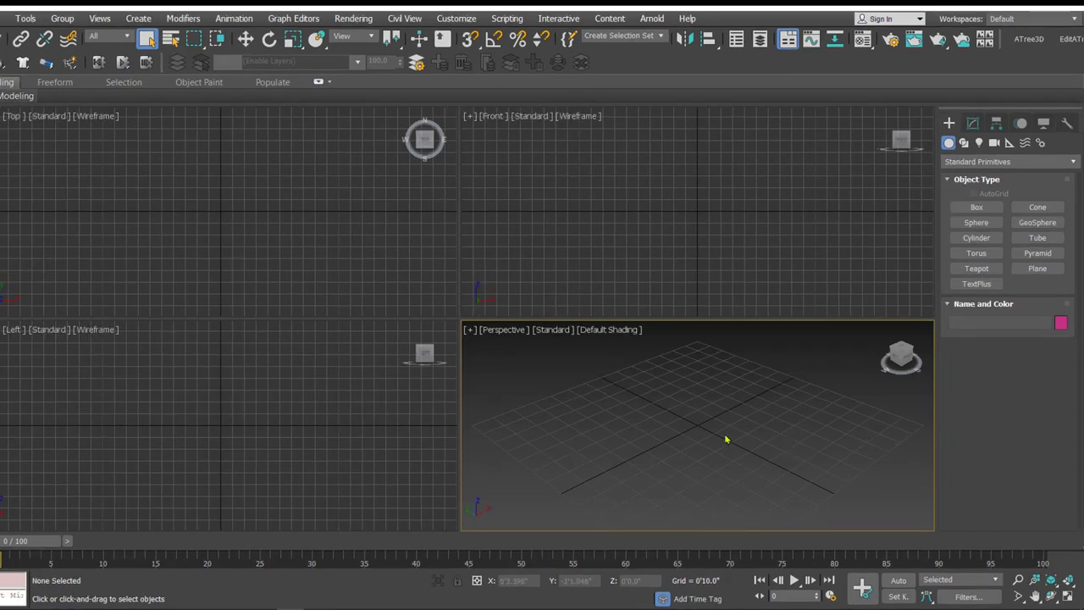
Step: Create a tall box in the Perspective viewport
left_click(972, 209)
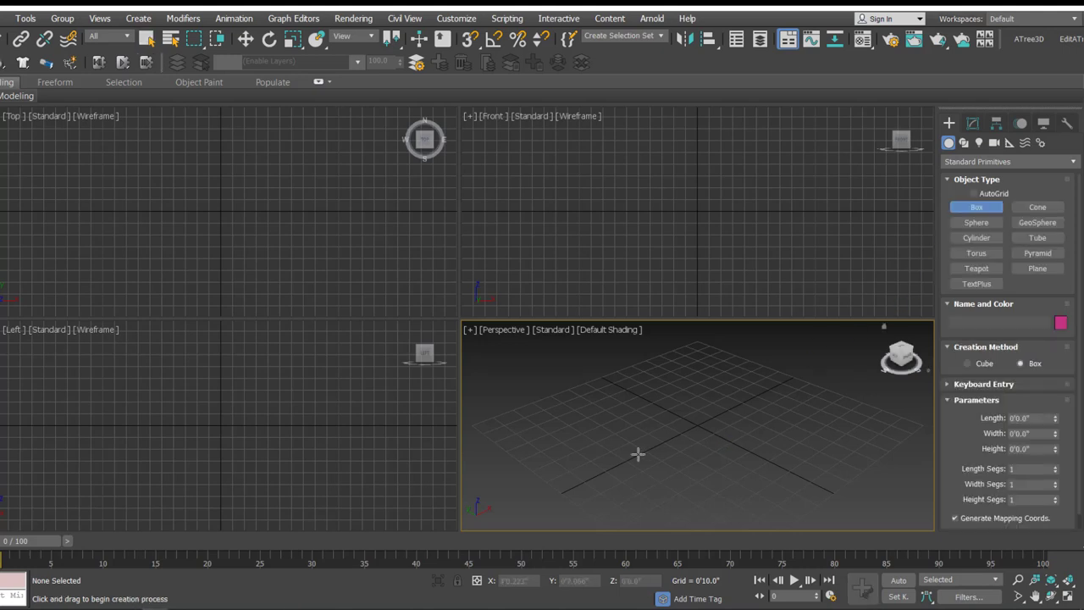
left_click_drag(659, 440, 678, 464)
left_click(661, 394)
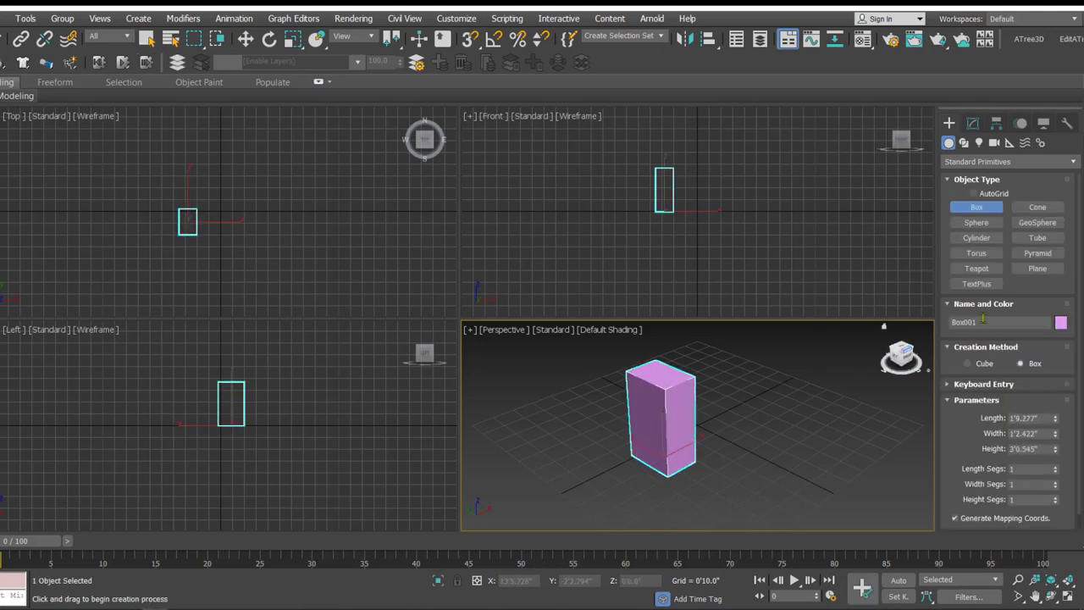
Step: Add a teapot of radius 1'6.767" beside the box, then deselect everything
left_click(977, 268)
left_click_drag(753, 416, 767, 431)
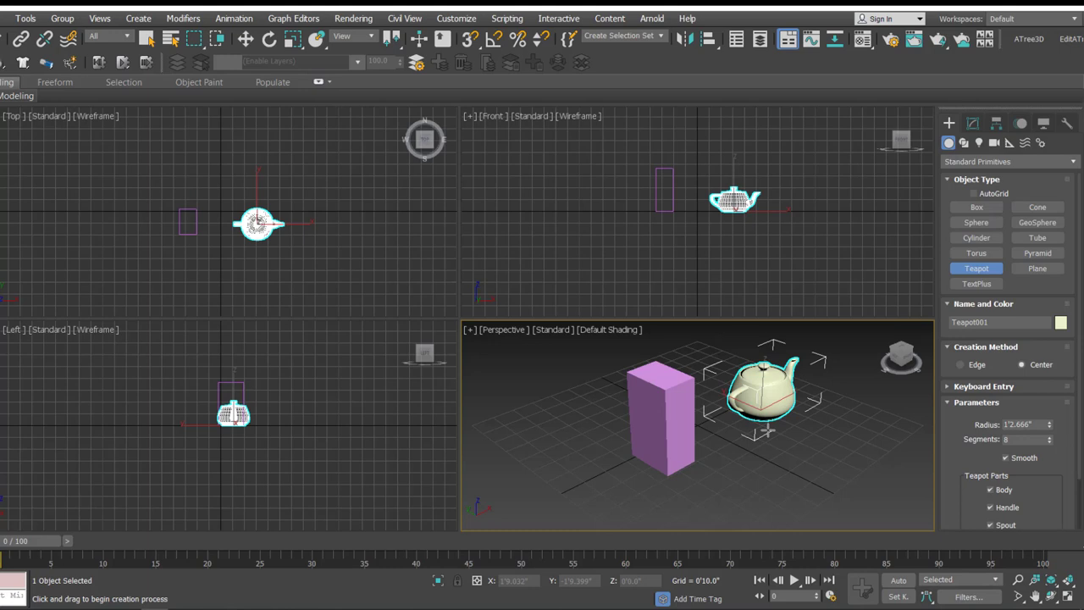
middle_click_drag(756, 439, 721, 457)
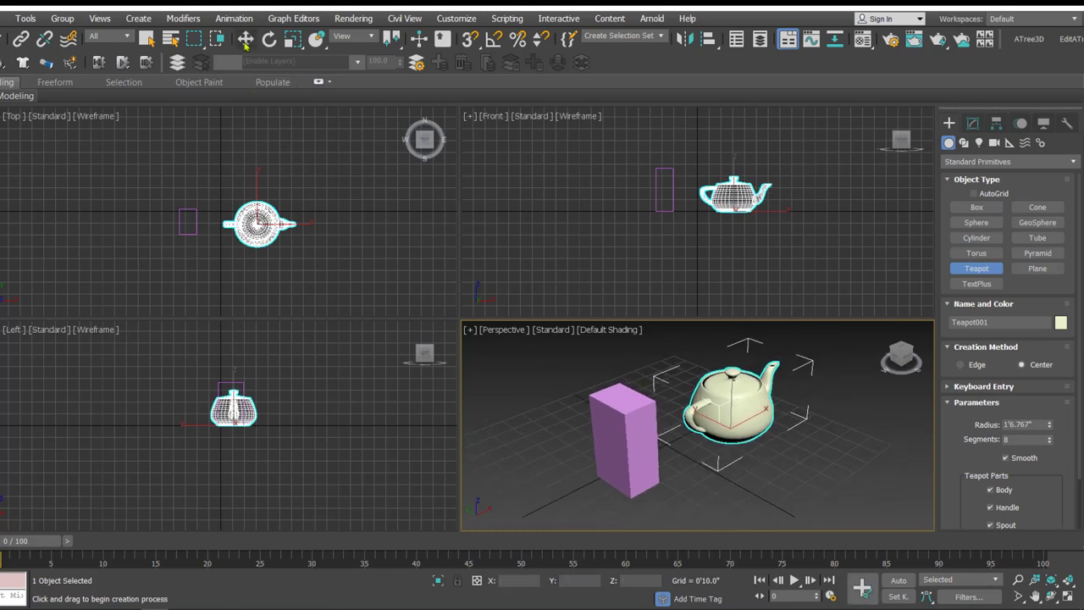
left_click(245, 39)
left_click(803, 464)
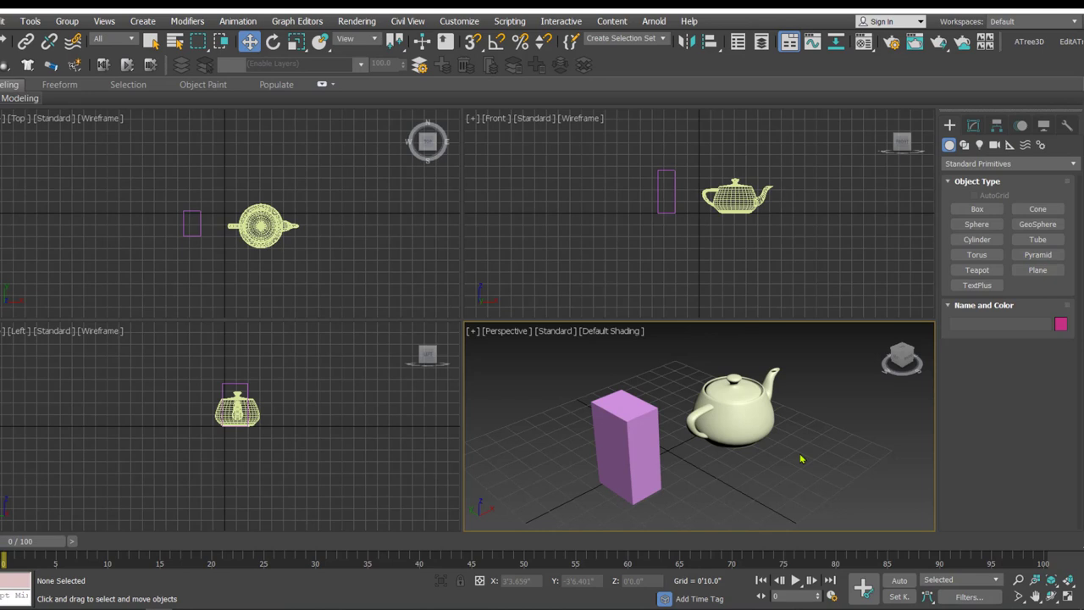
Step: Turn on the safe frame in the Perspective viewport with Shift+F
key("shift+f")
key("shift+f")
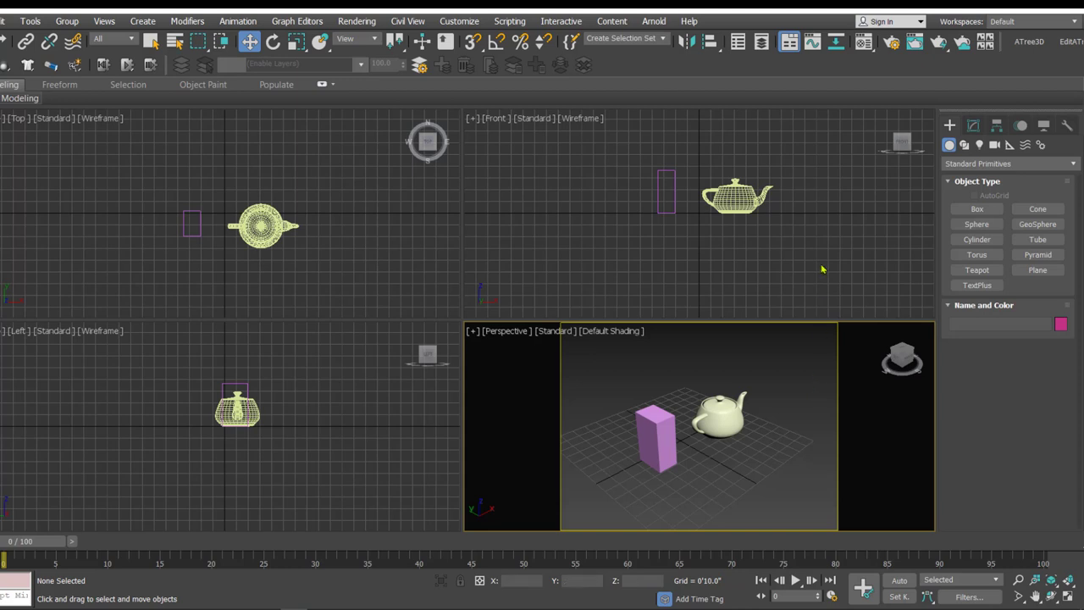
Step: In Render Setup, change the output width to 200, giving a 200 × 480 output size
left_click(892, 43)
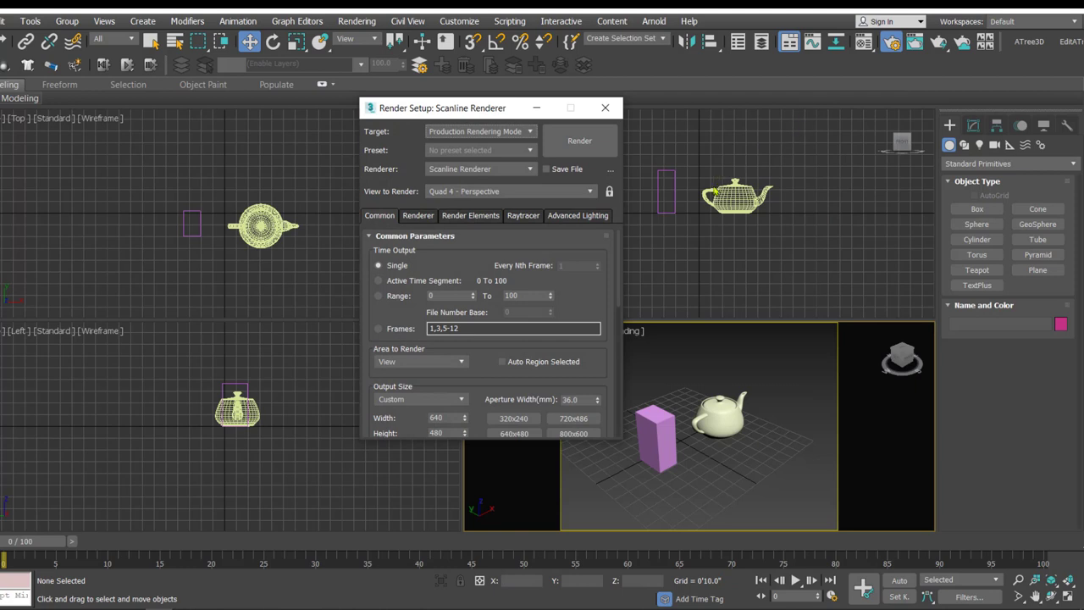
scroll(442, 286, "down", 1)
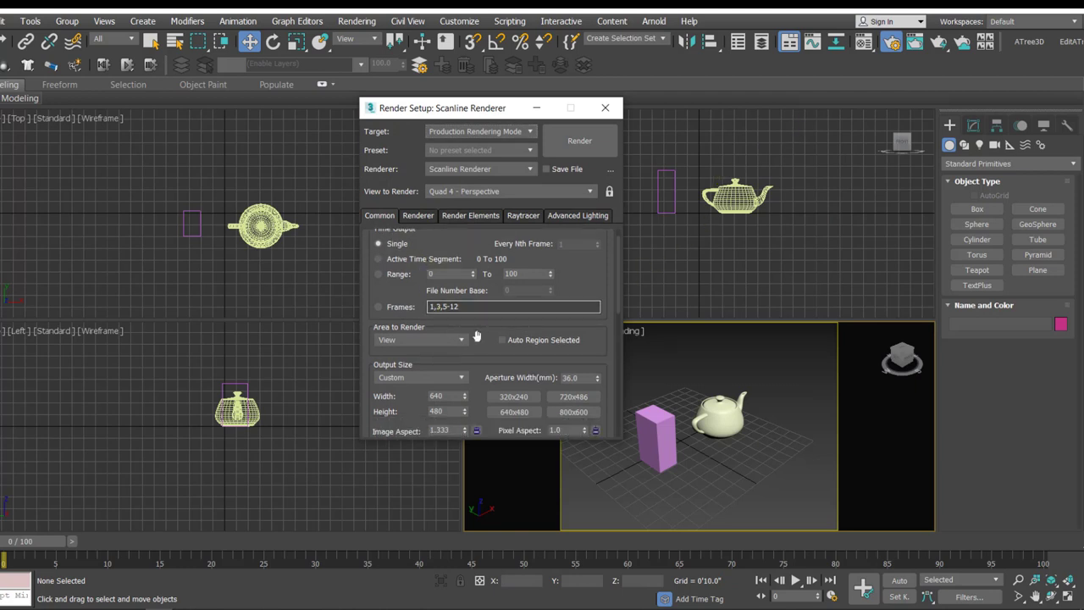
scroll(481, 338, "down", 2)
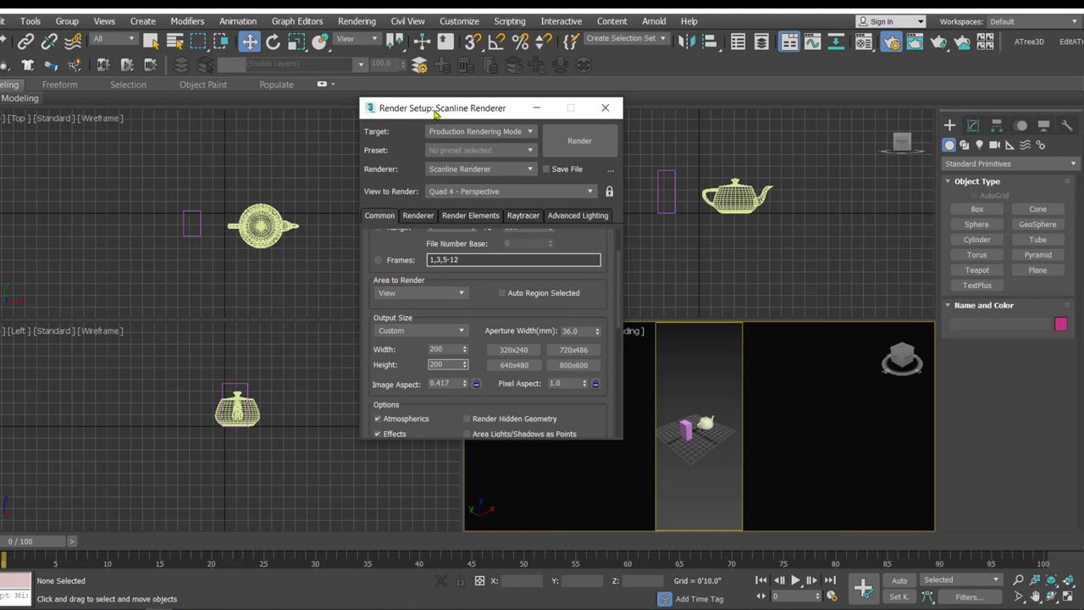
left_click_drag(433, 111, 338, 120)
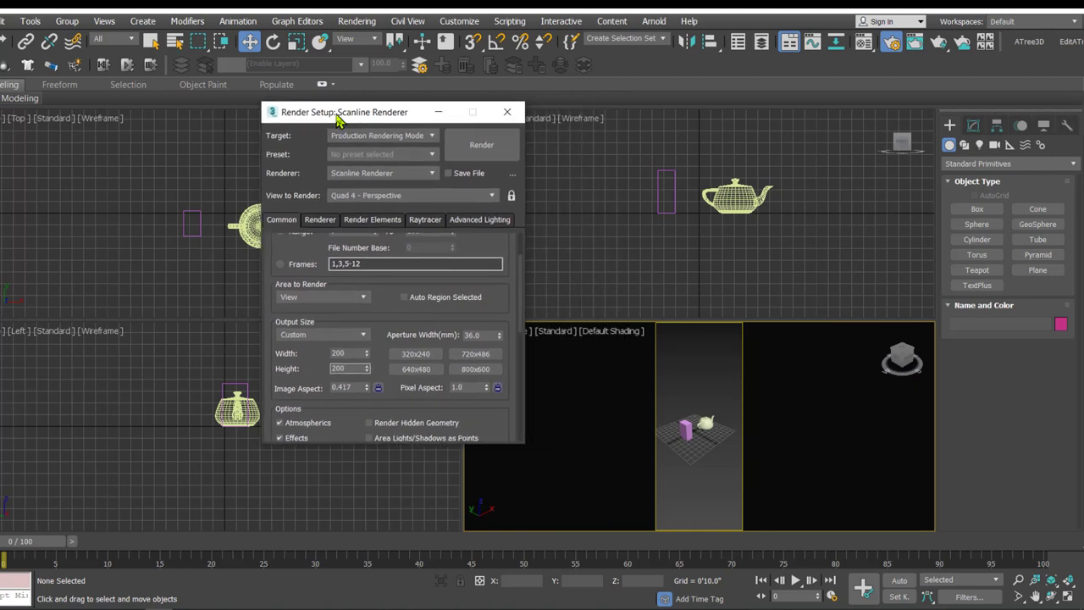
left_click_drag(386, 117, 335, 122)
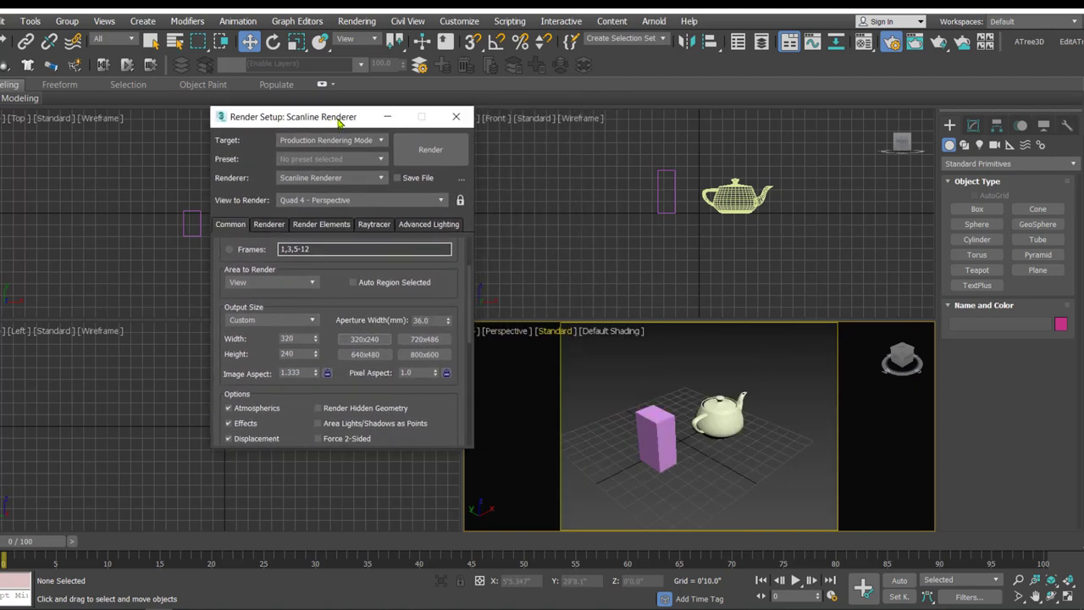
double_click(296, 339)
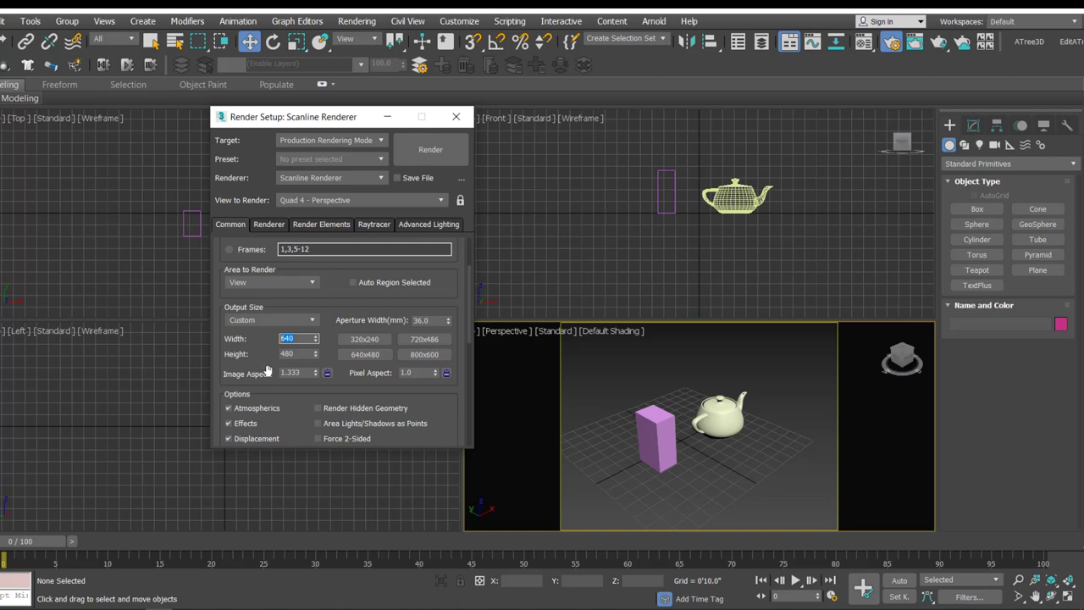
type("200")
double_click(303, 354)
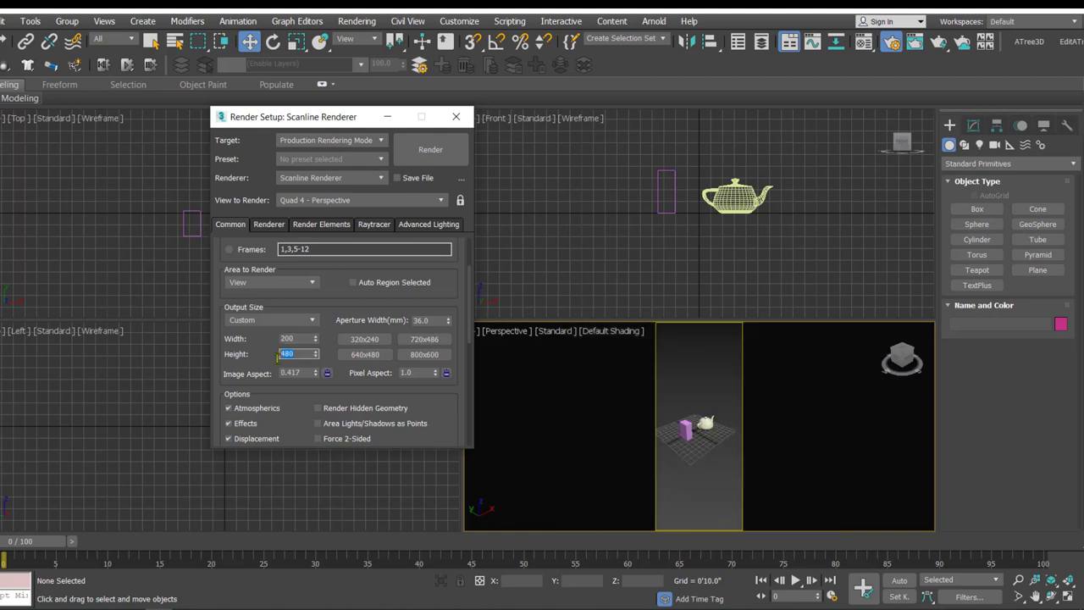
Step: Close Render Setup, toggle the safe frame off and back on, and reframe the Perspective view
left_click(456, 118)
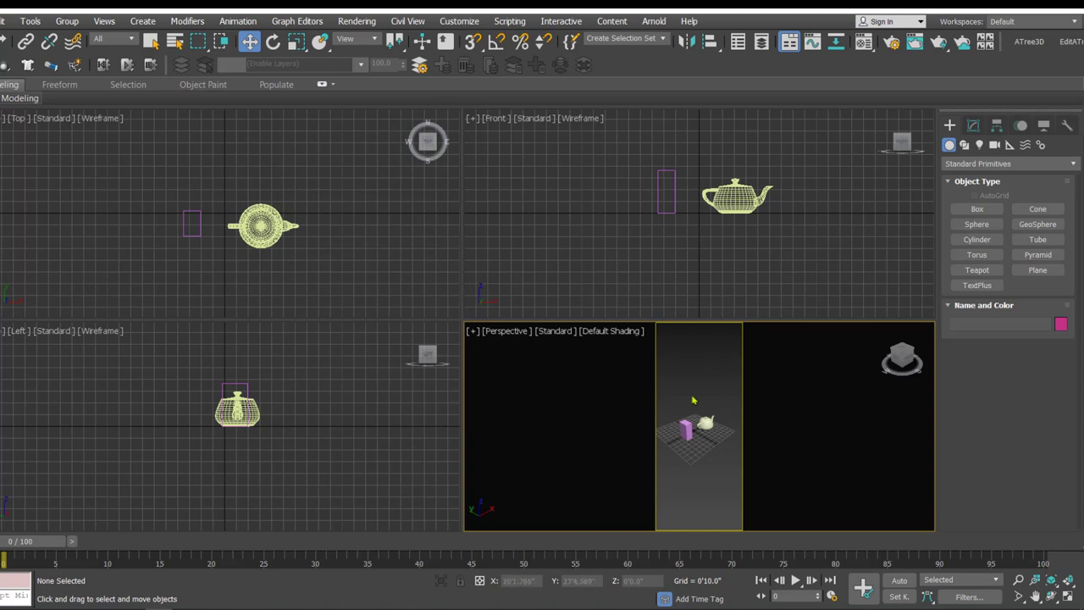
key("shift+f")
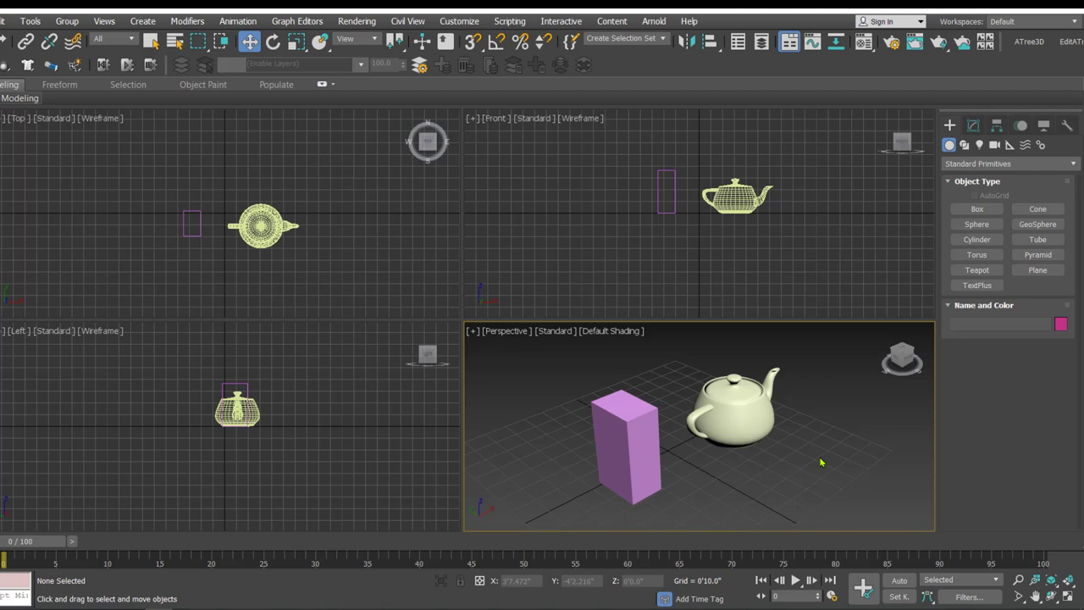
key("shift+f")
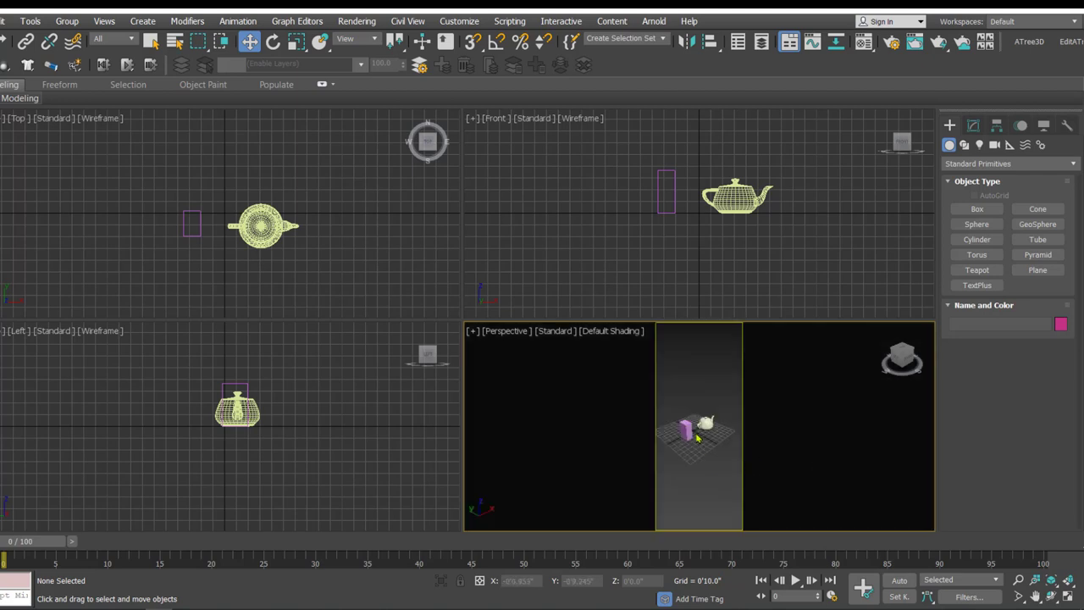
scroll(698, 437, "up", 2)
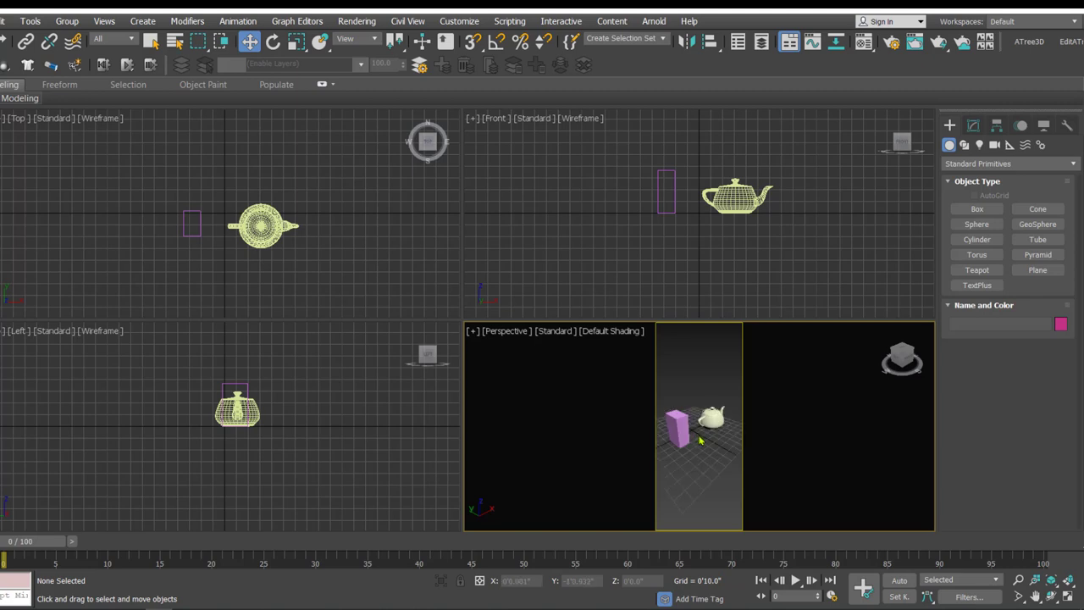
middle_click_drag(700, 440, 701, 456)
Step: Set the output size to Custom with the 640x480 preset, then close Render Setup
key("F10")
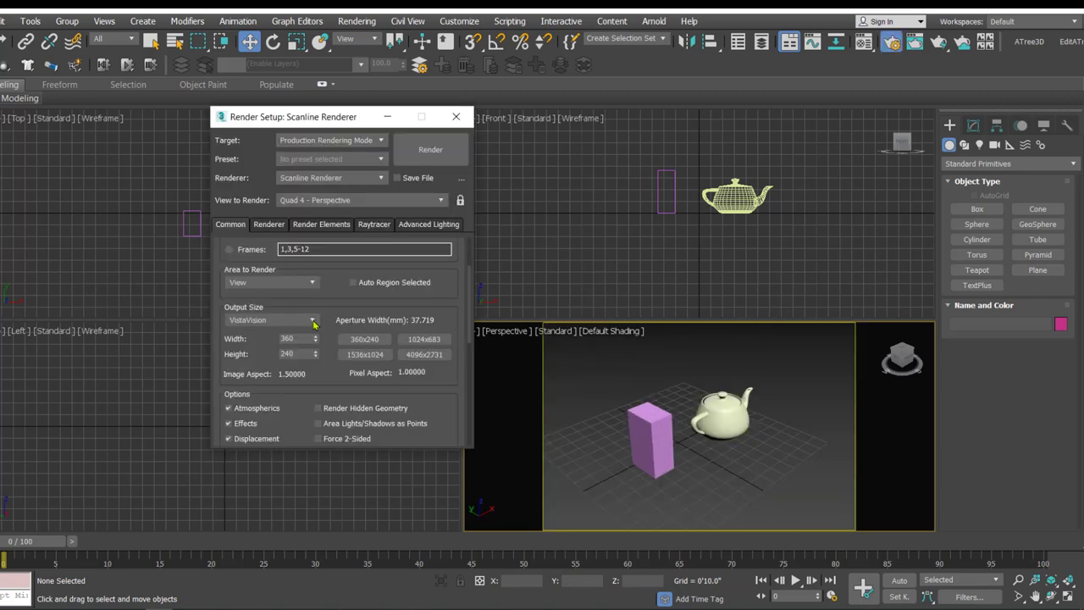
left_click(312, 320)
left_click(264, 341)
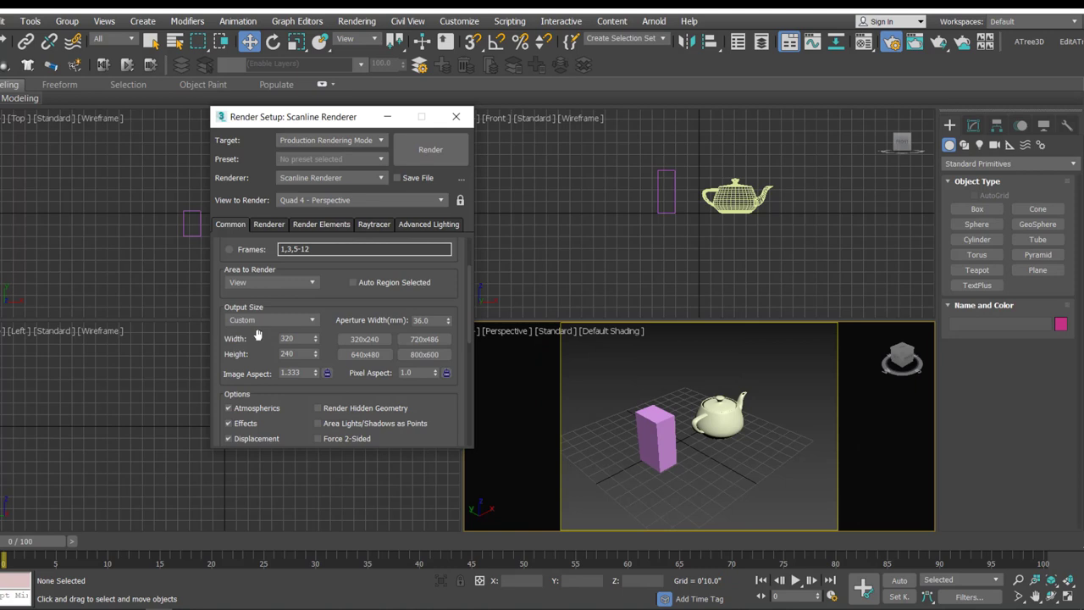
left_click(366, 357)
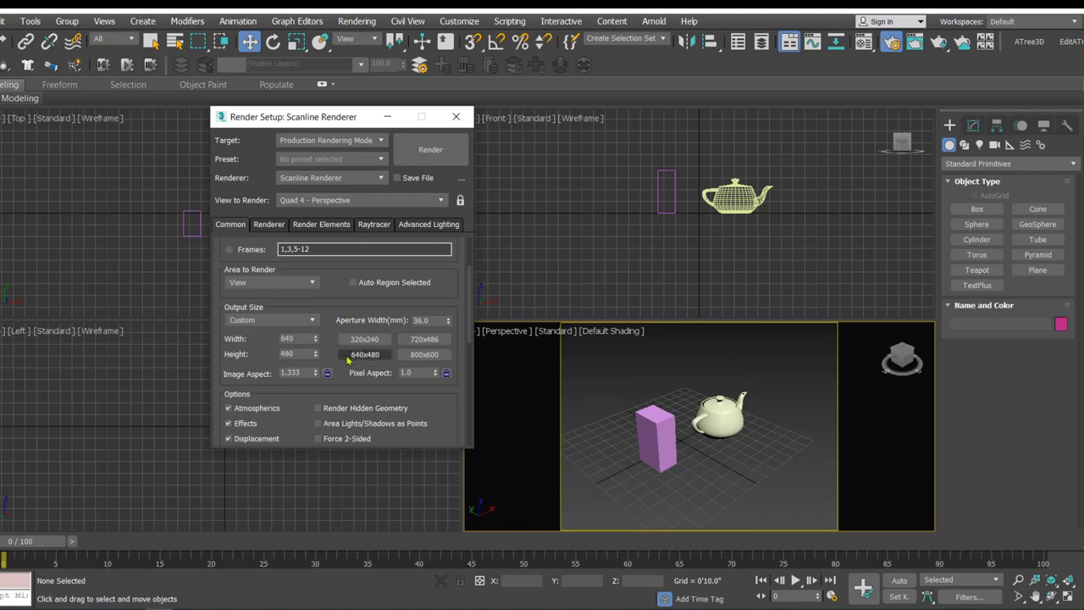
left_click(456, 118)
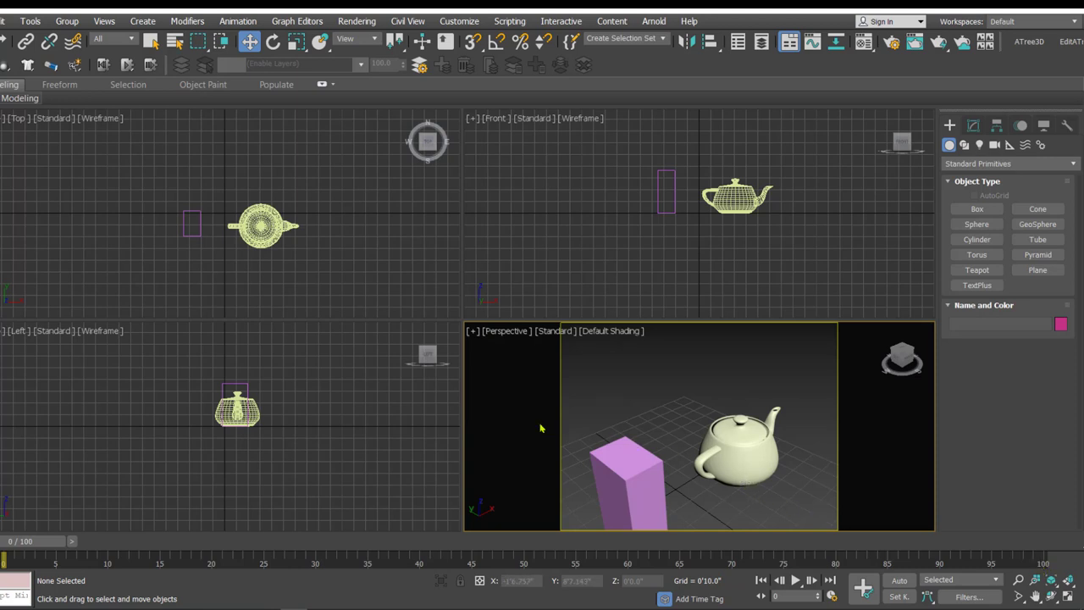
Step: Choose Configure Viewports from the Perspective viewport's [+] menu
left_click(473, 333)
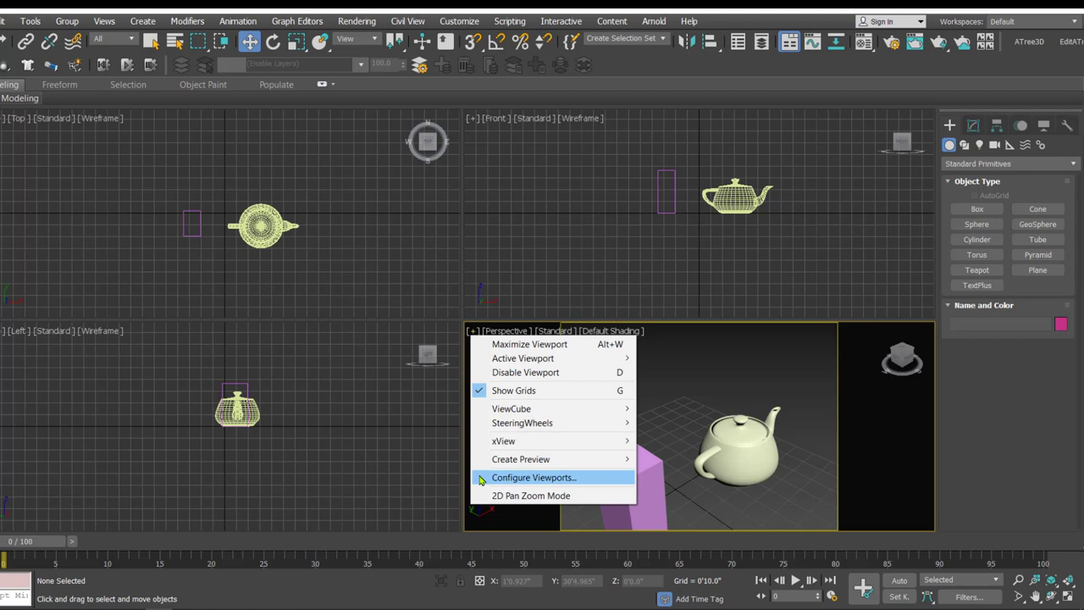
left_click(546, 479)
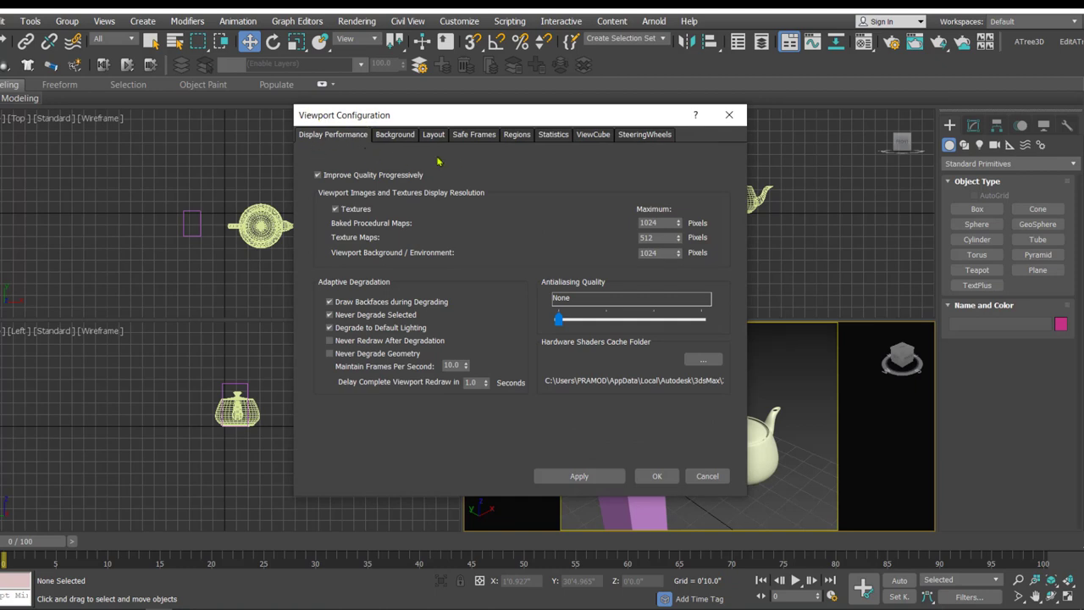
Step: On the Safe Frames tab, enable Action Safe, Title Safe and User Safe, then apply
left_click(484, 137)
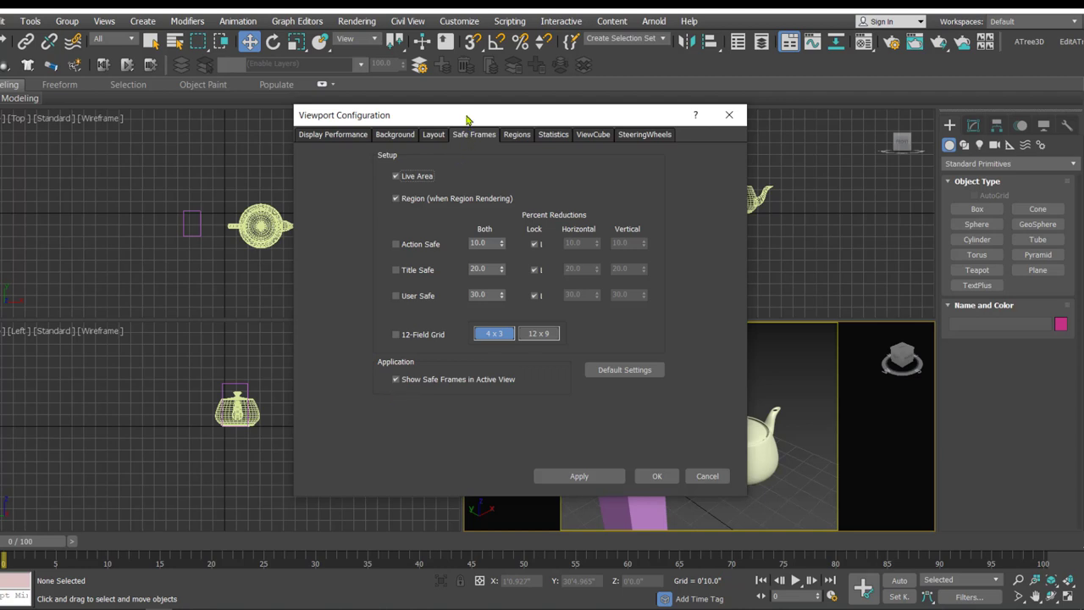
left_click_drag(470, 118, 555, 126)
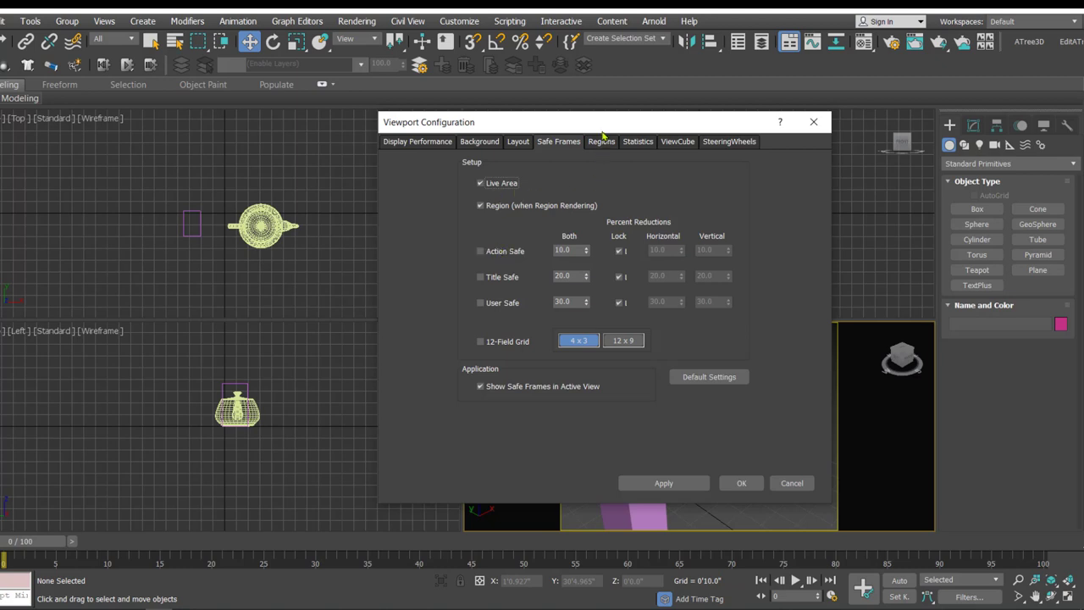
left_click_drag(622, 126, 271, 133)
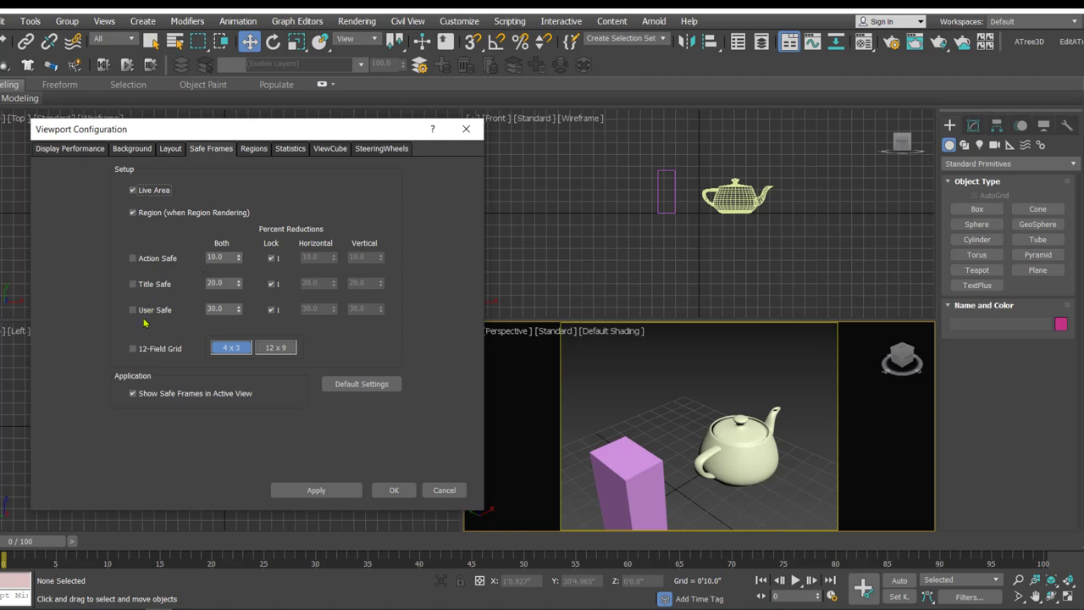
left_click(133, 258)
left_click(133, 310)
left_click(316, 490)
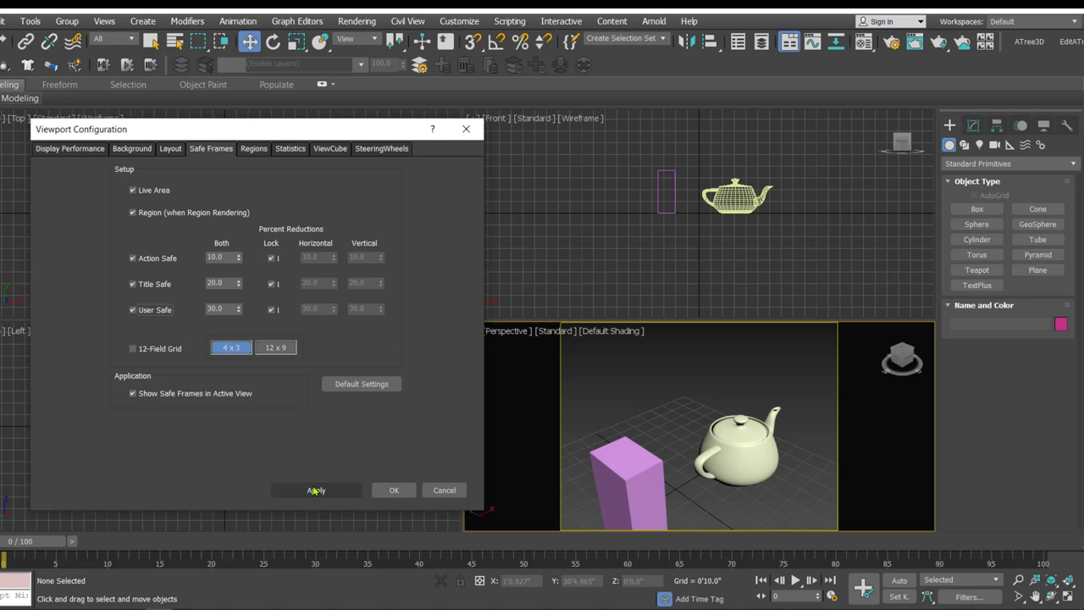
left_click(392, 490)
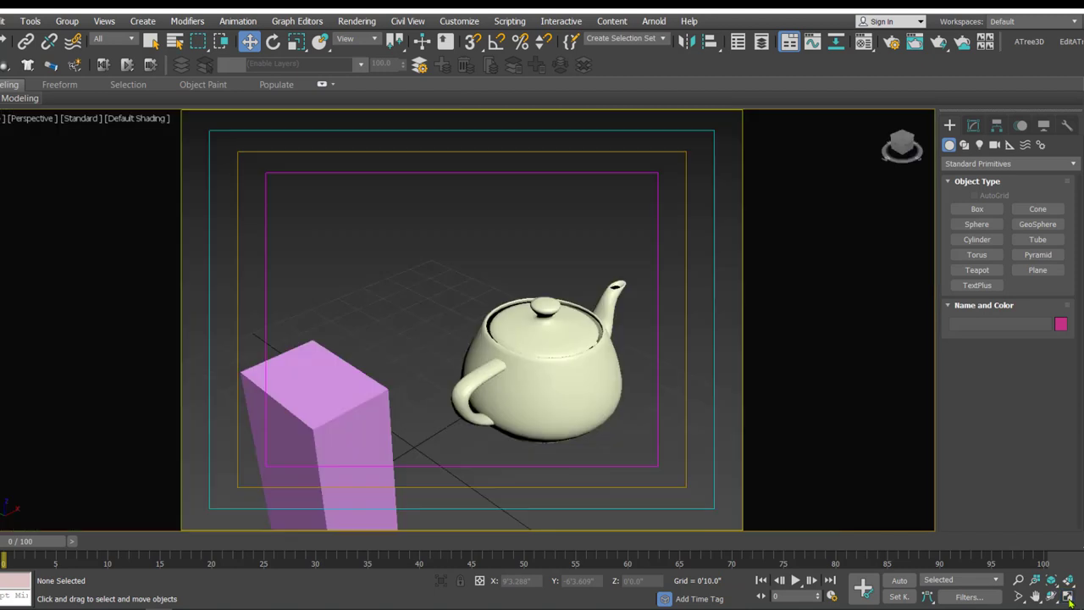
left_click(1069, 596)
Step: Orbit lower, zoom out and pan until box and teapot fit within the 640 × 480 safe frame
middle_click_drag(448, 333, 418, 314, "alt")
scroll(588, 274, "up", 2)
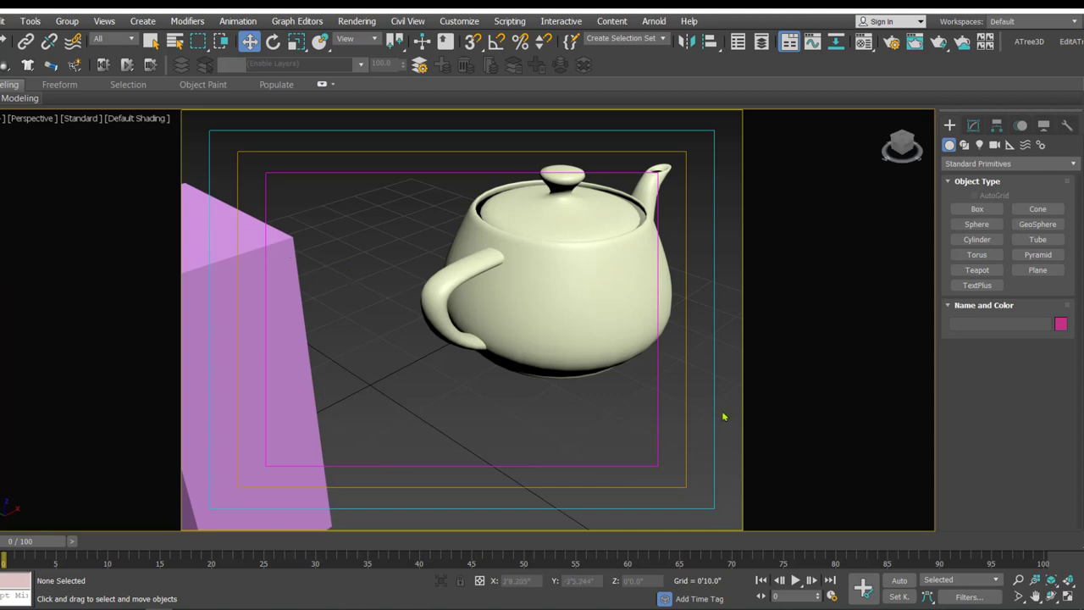
left_click(1018, 580)
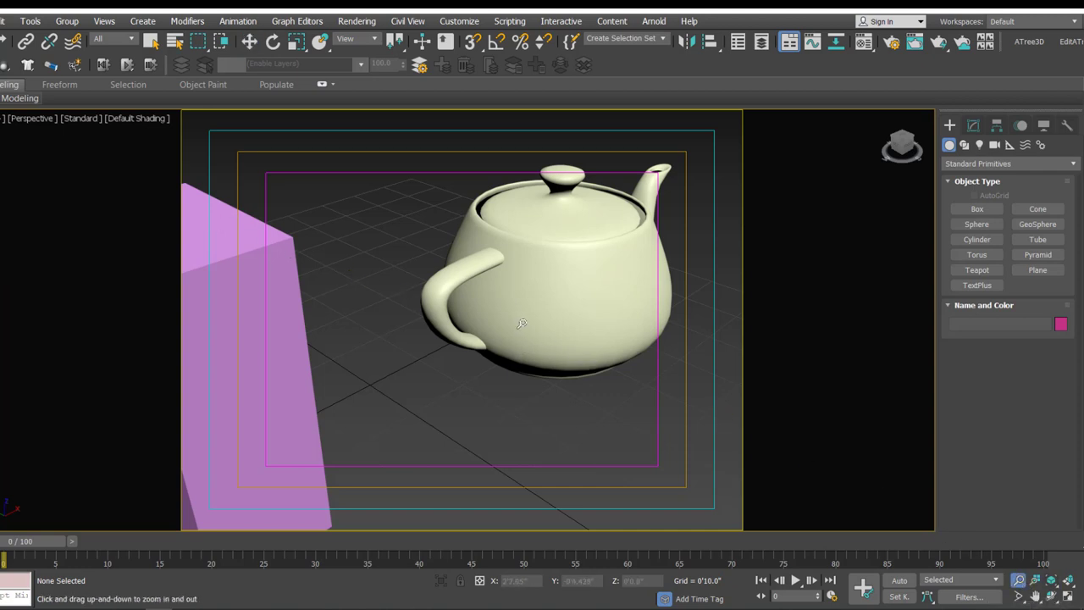
left_click_drag(515, 319, 573, 343)
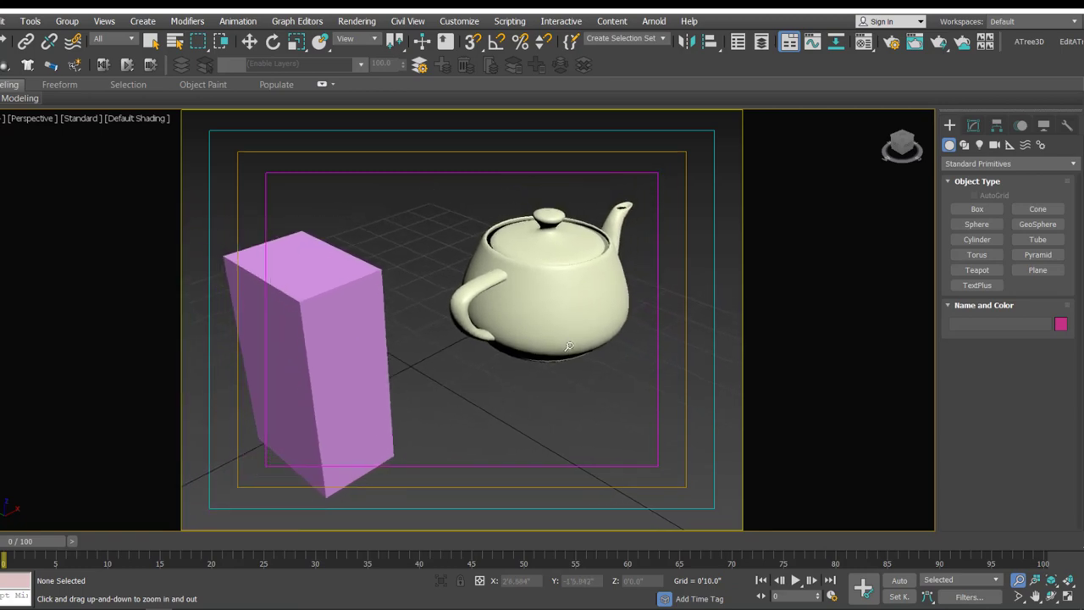
right_click(335, 156)
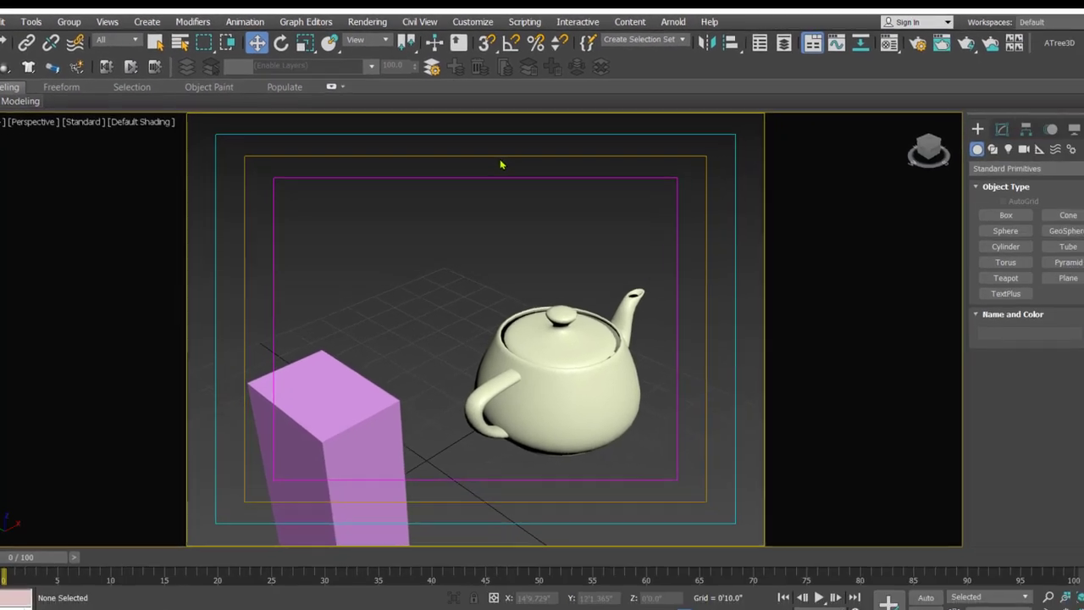
middle_click_drag(368, 399, 399, 279)
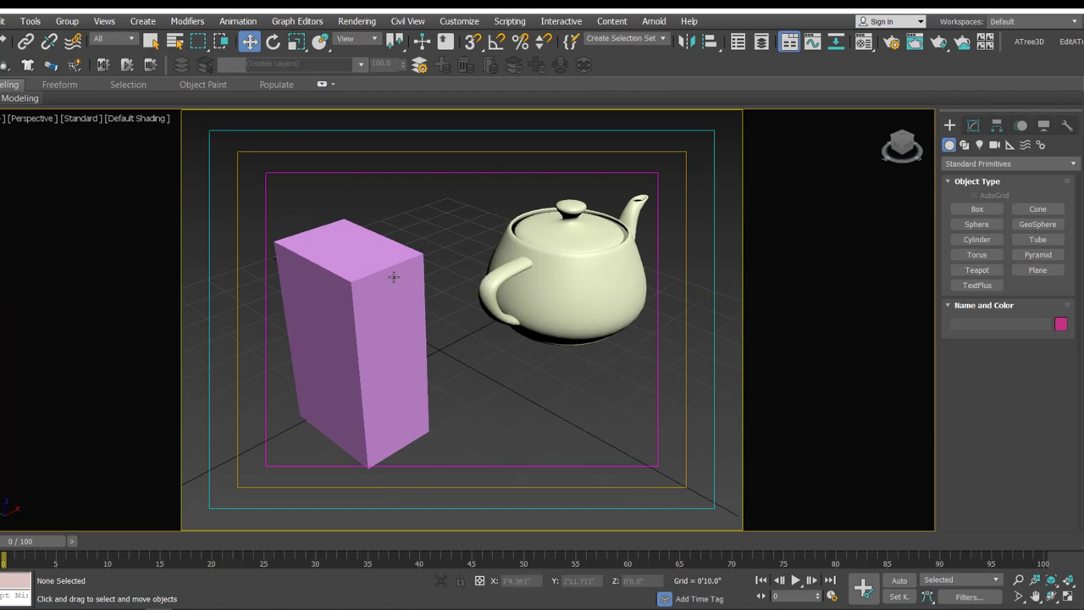
scroll(394, 277, "up", 1)
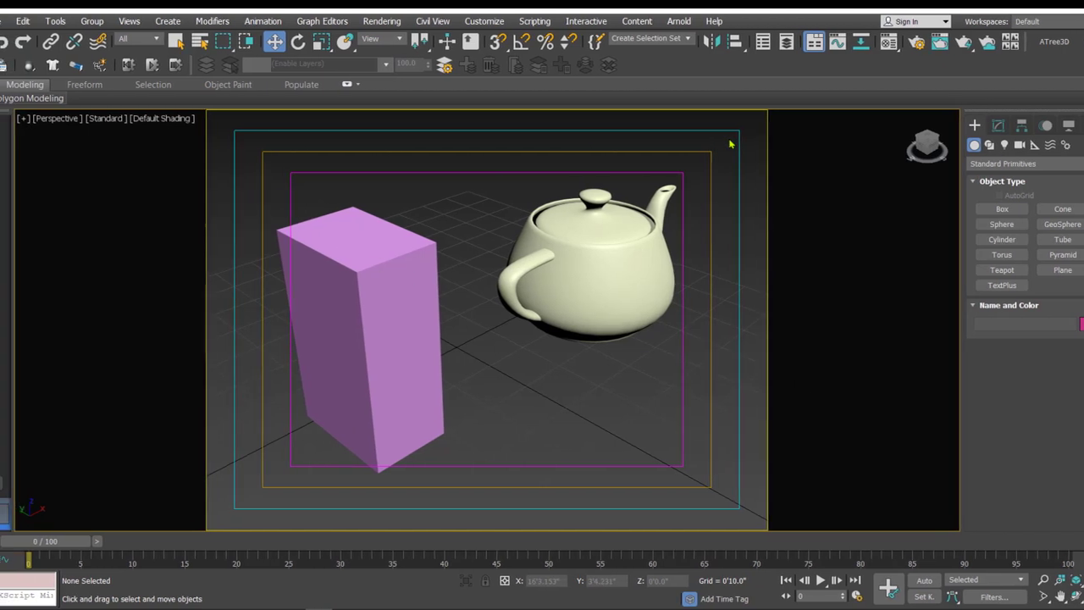
Step: Untick Action, Title and User Safe in Configure Viewports' Safe Frames, then Apply and OK
left_click(23, 120)
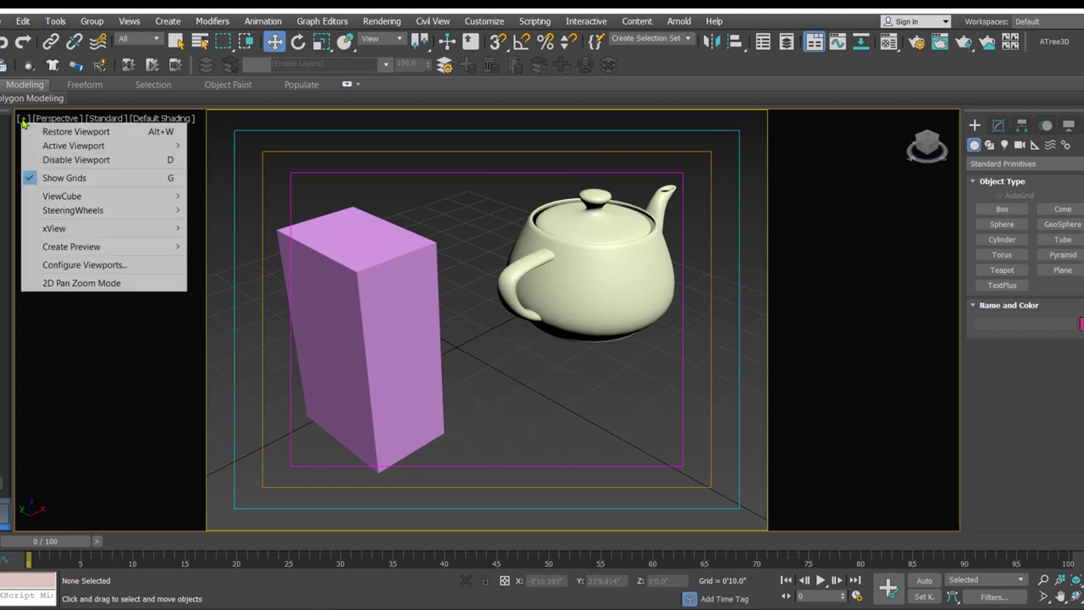
left_click(48, 268)
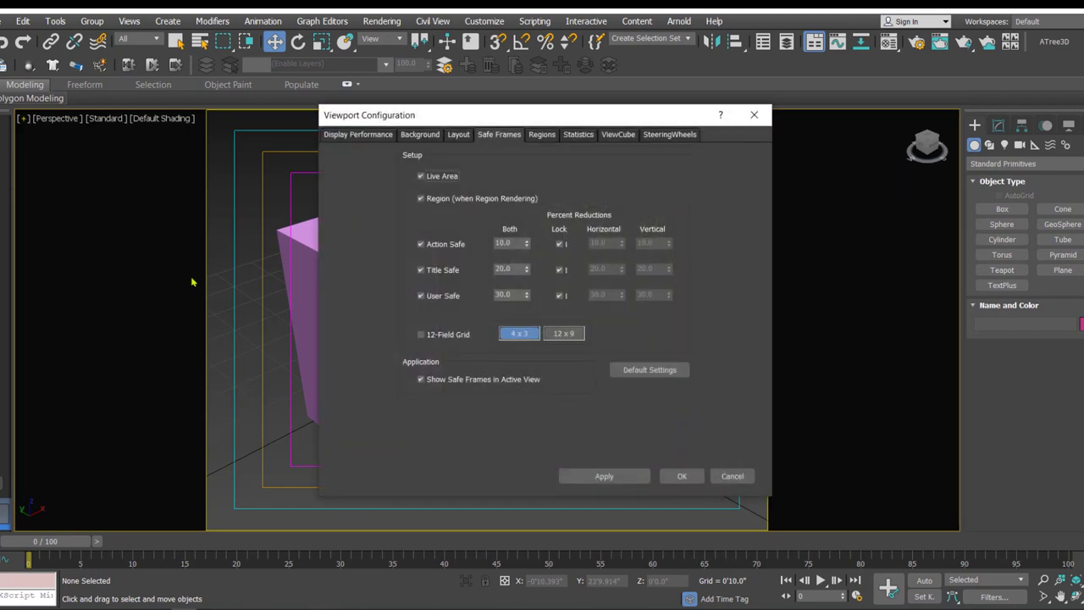
left_click(421, 271)
left_click(421, 245)
left_click(604, 476)
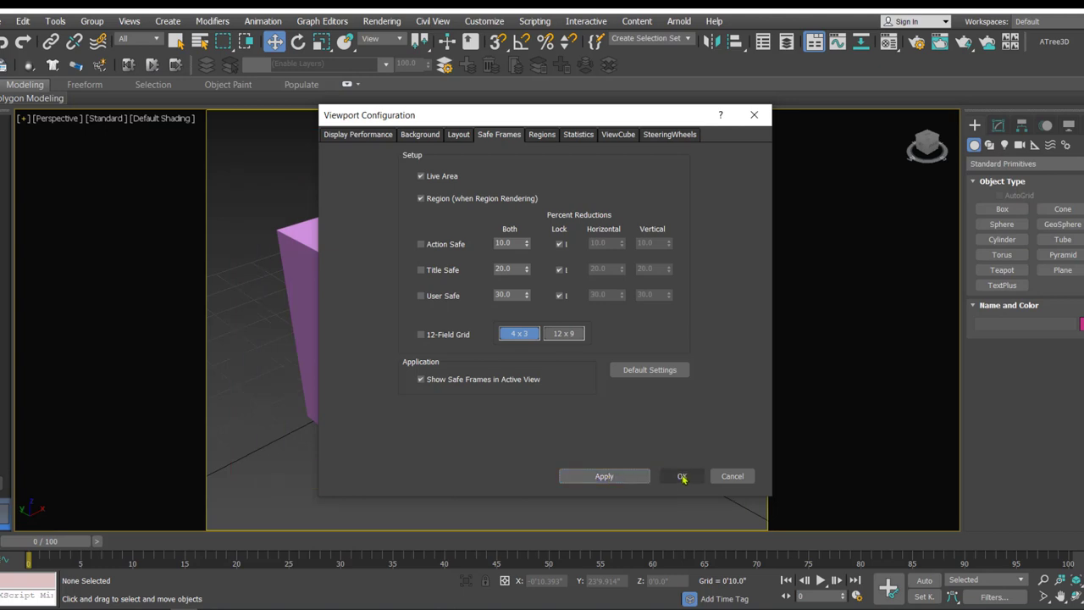
left_click(682, 476)
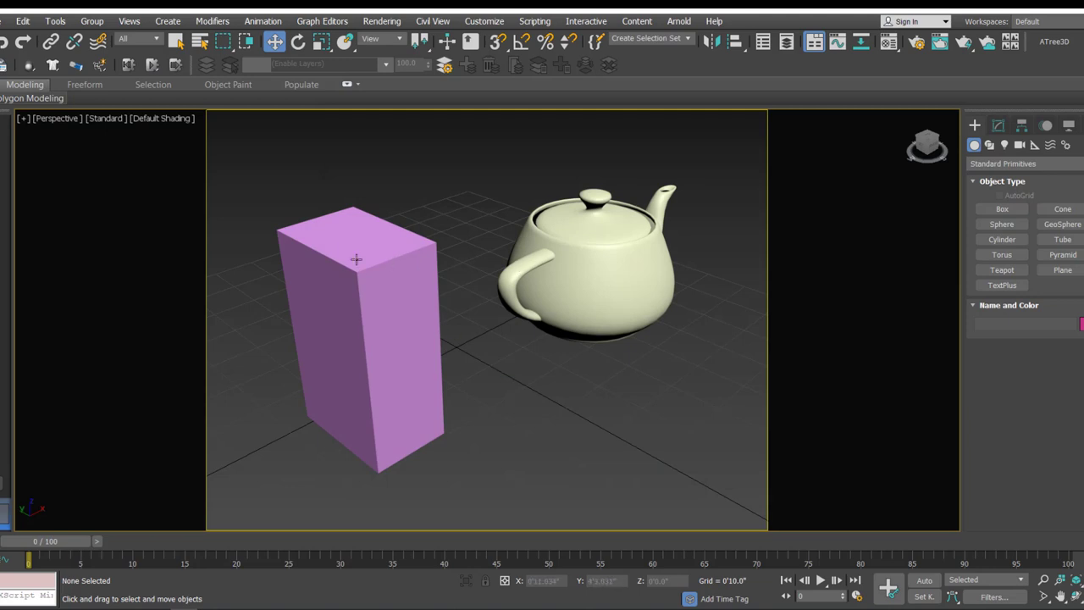
Step: Enable the 12-Field Grid (4x3) in Configure Viewports' Safe Frames, apply it, and pan down-right
left_click(23, 119)
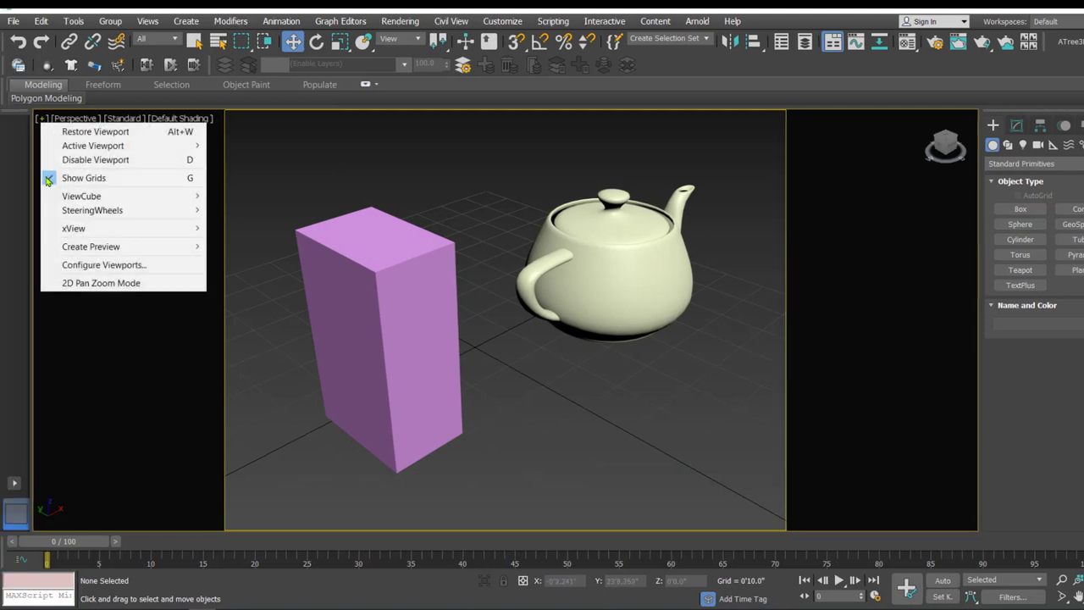
left_click(91, 265)
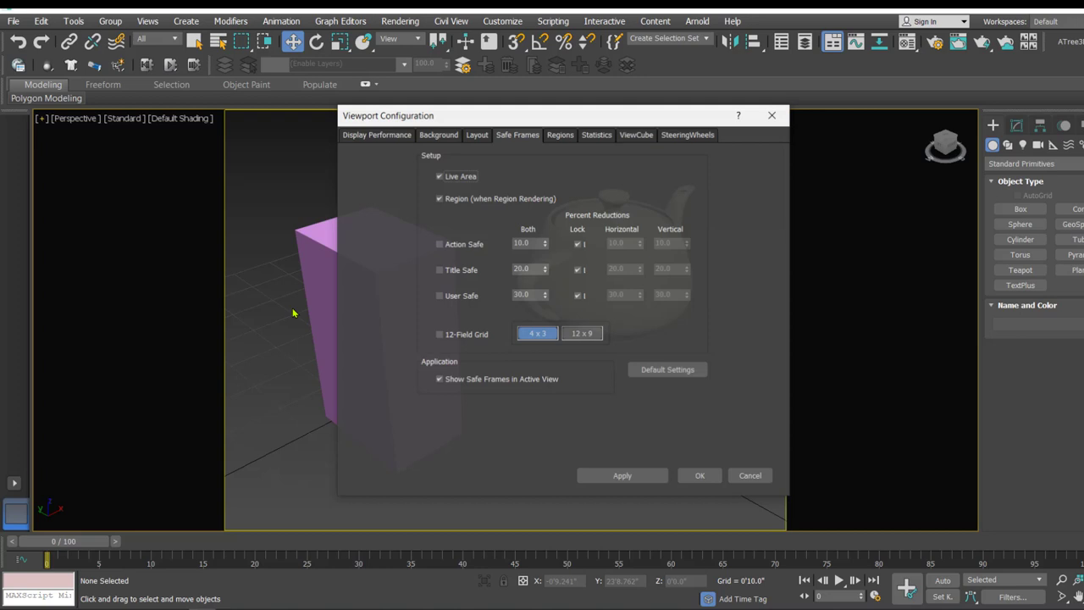
left_click(446, 337)
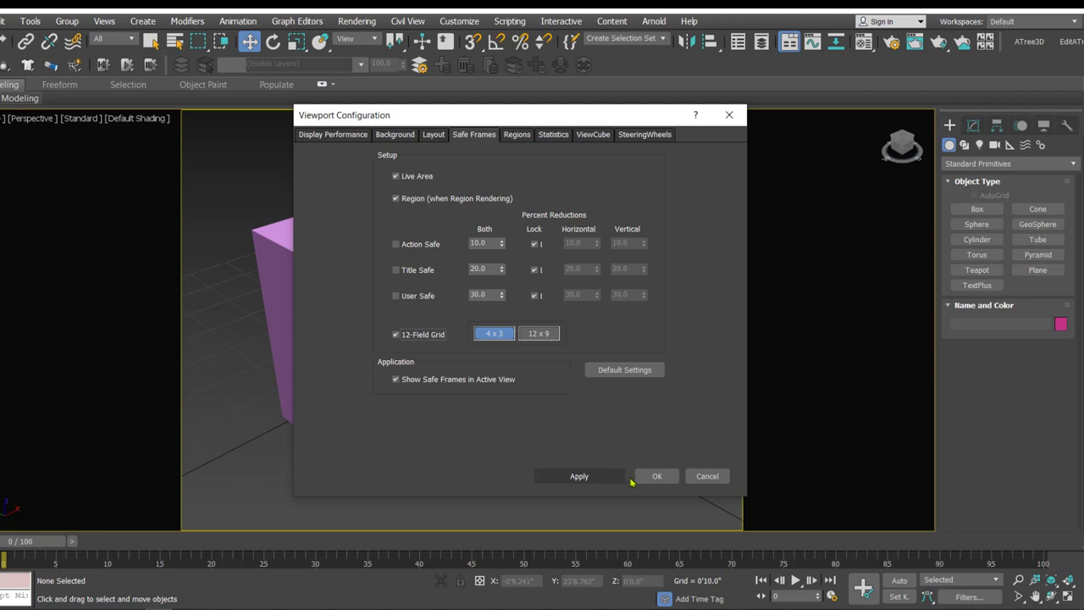
left_click(599, 477)
left_click(654, 477)
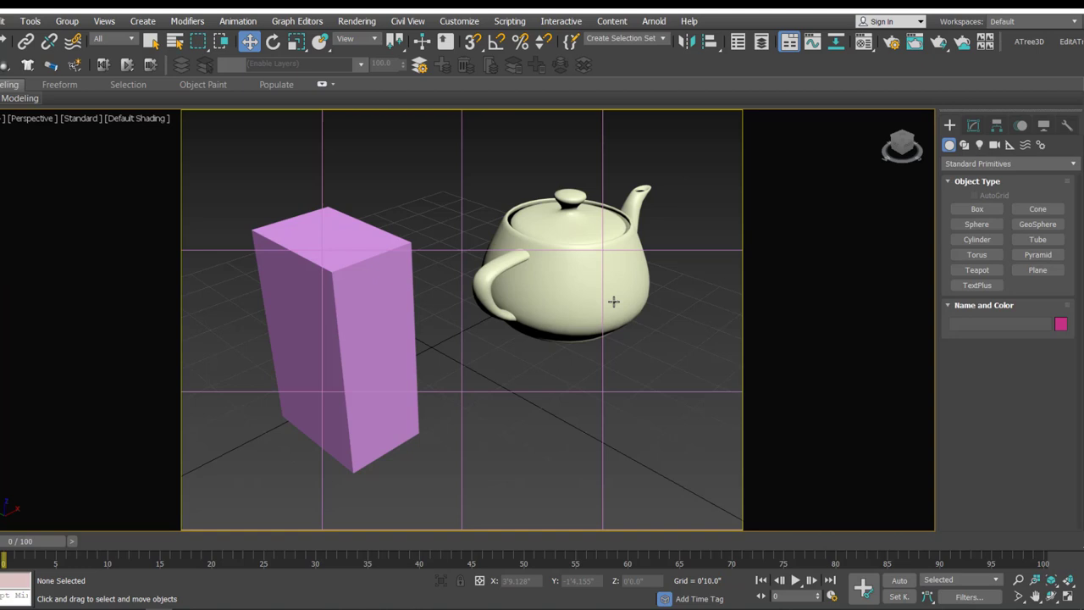
middle_click_drag(610, 300, 644, 325)
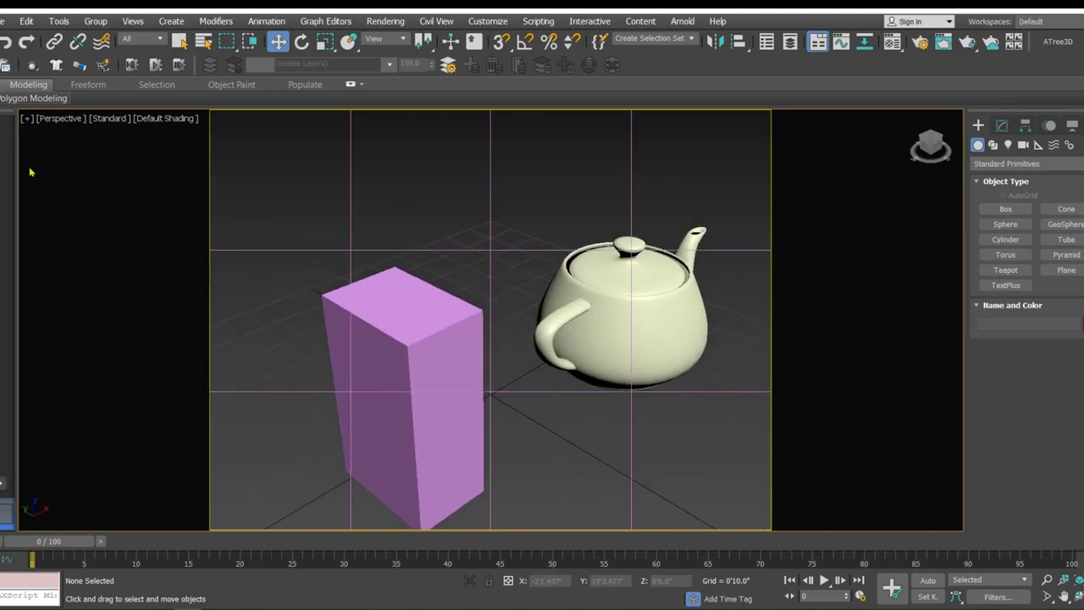
Step: Switch the safe-frame field grid to a 12 x 9 layout and apply it
left_click(27, 119)
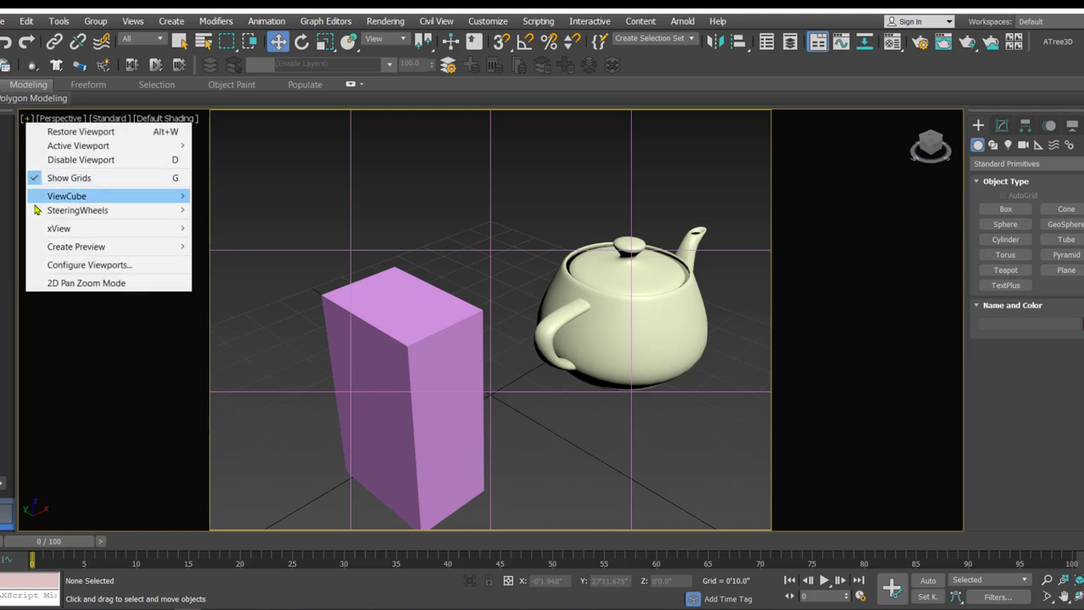
left_click(56, 265)
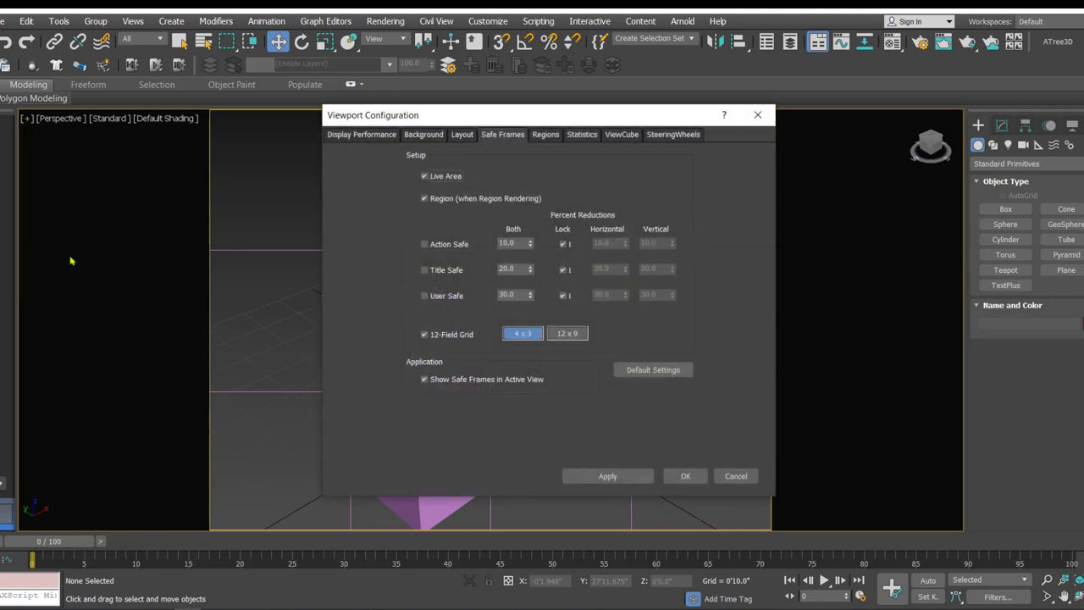
left_click(568, 334)
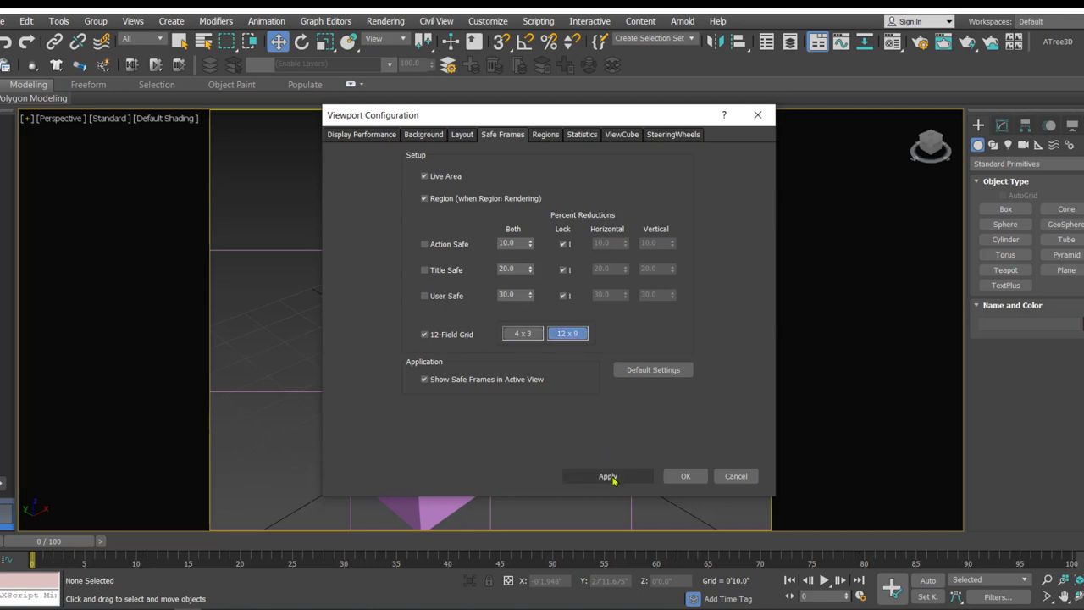
left_click(610, 477)
left_click(685, 476)
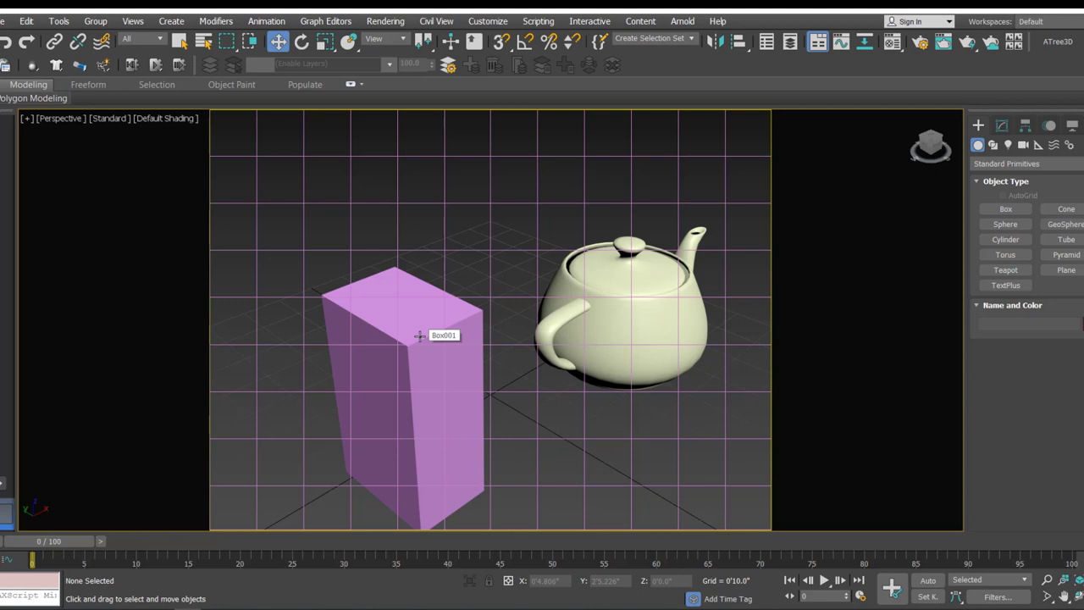
Step: Move the teapot slightly lower, then select the box
left_click(606, 312)
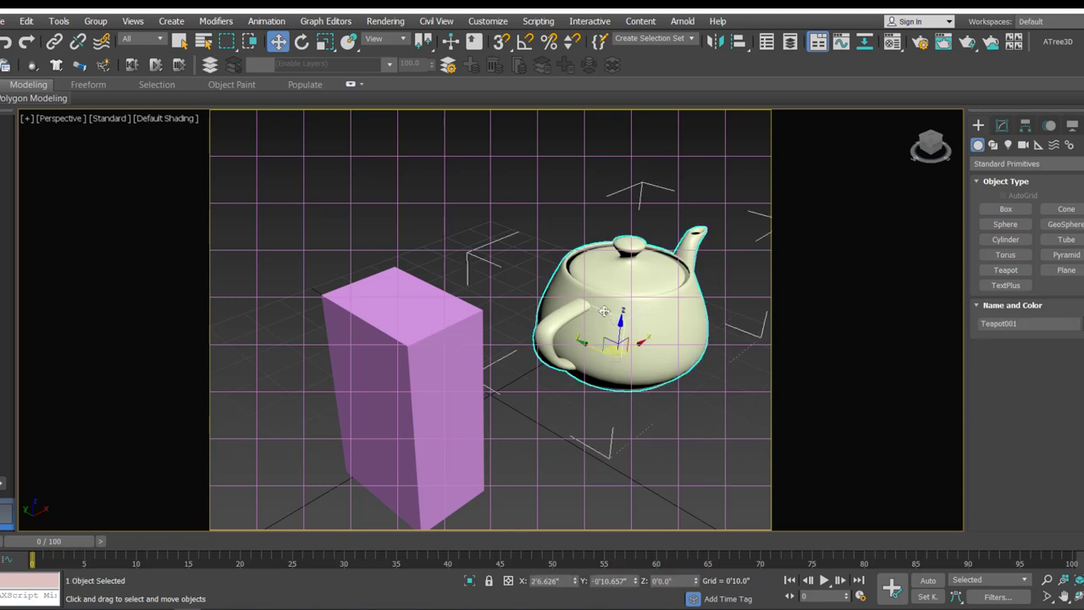
left_click_drag(626, 329, 626, 375)
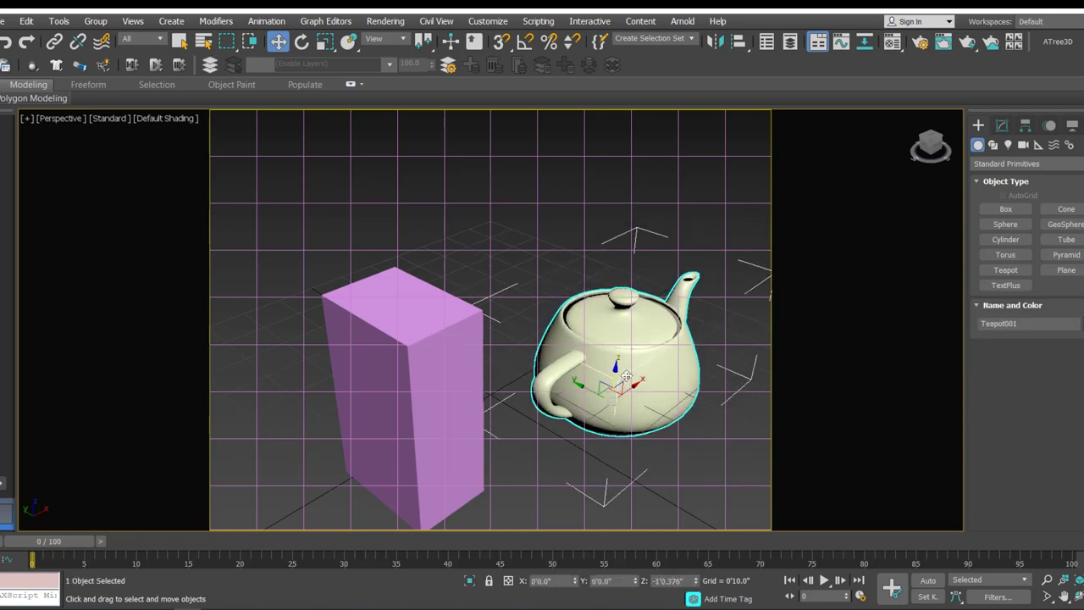
left_click(418, 365)
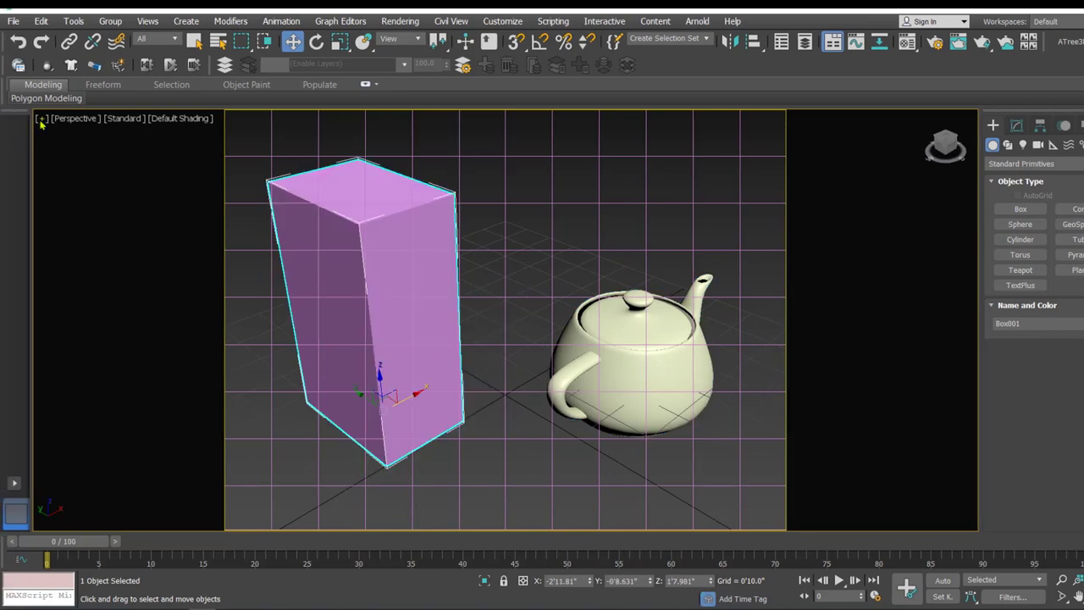
Step: Turn off the 12-Field Grid and apply the default safe-frame settings in Viewport Configuration
left_click(27, 119)
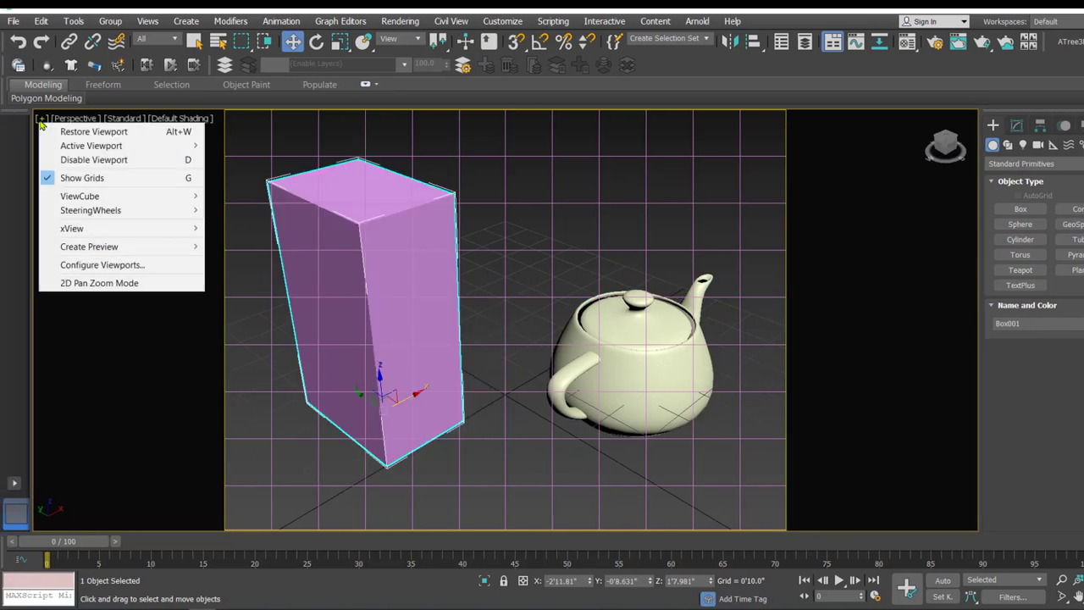
left_click(68, 265)
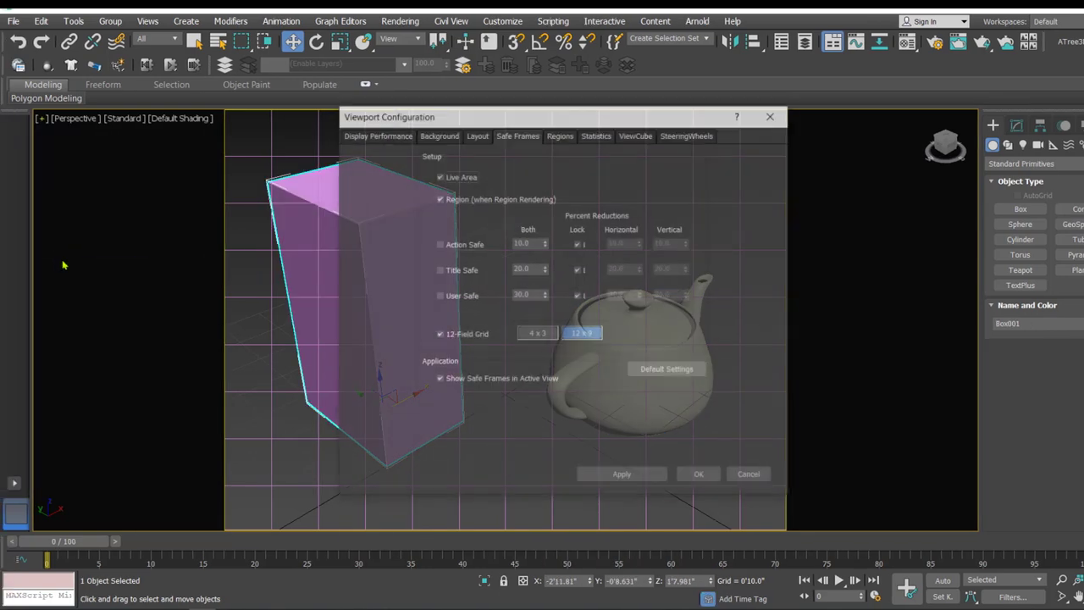
left_click(440, 335)
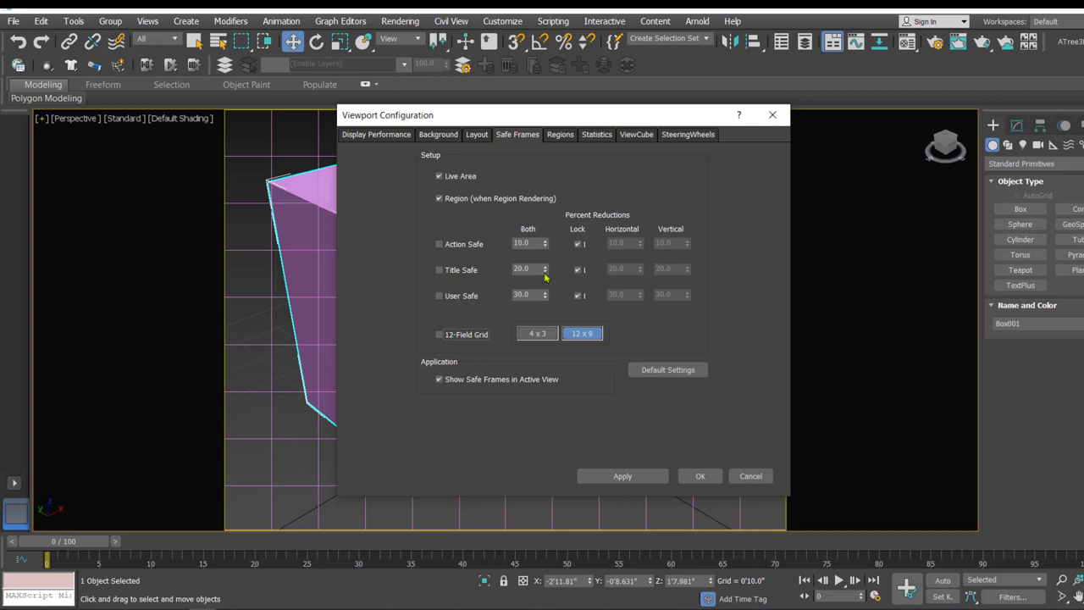
left_click(667, 373)
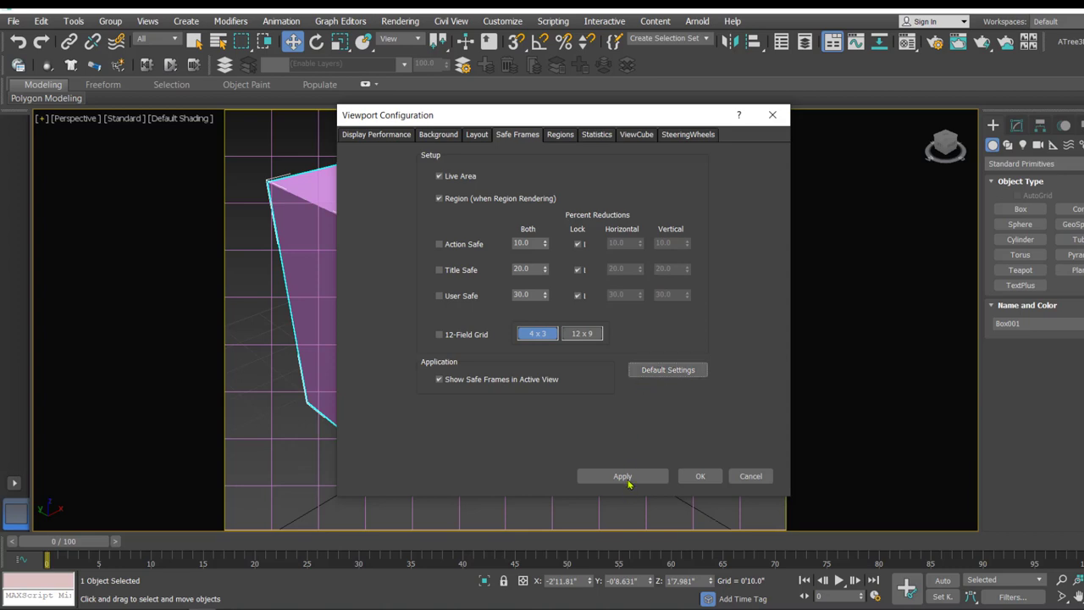
left_click(630, 477)
left_click(684, 477)
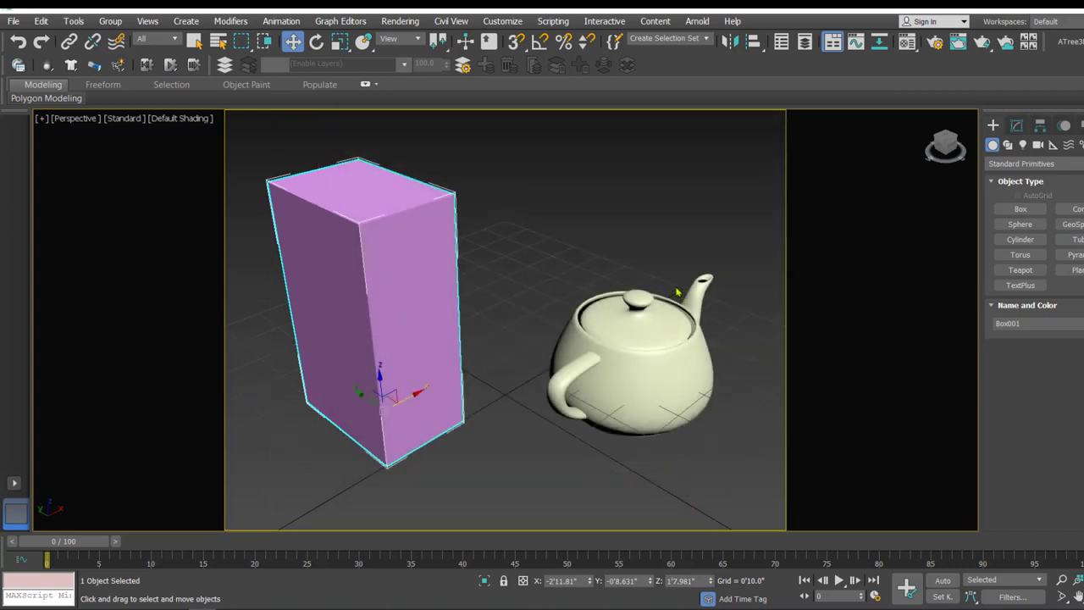